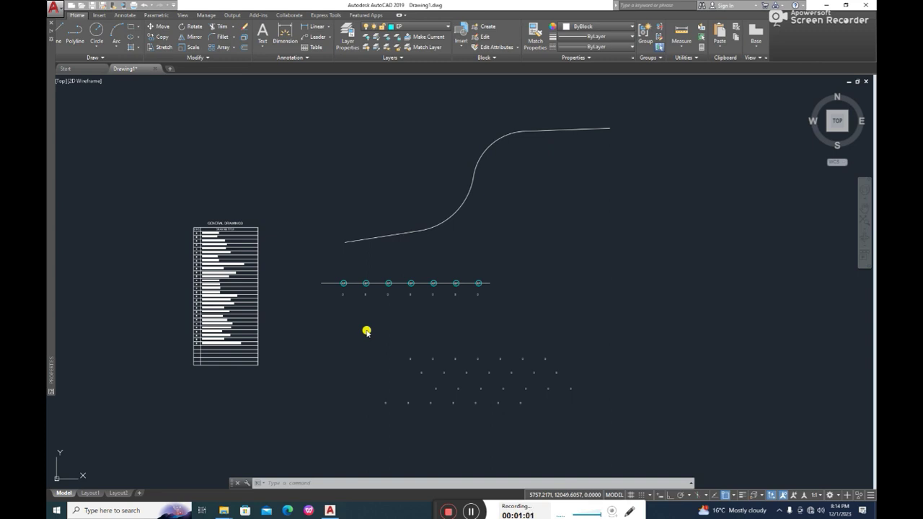
# Run TCOUNT and select all the zero texts in the four staggered rows below the line of EP circles.
pyautogui.click(303, 481)
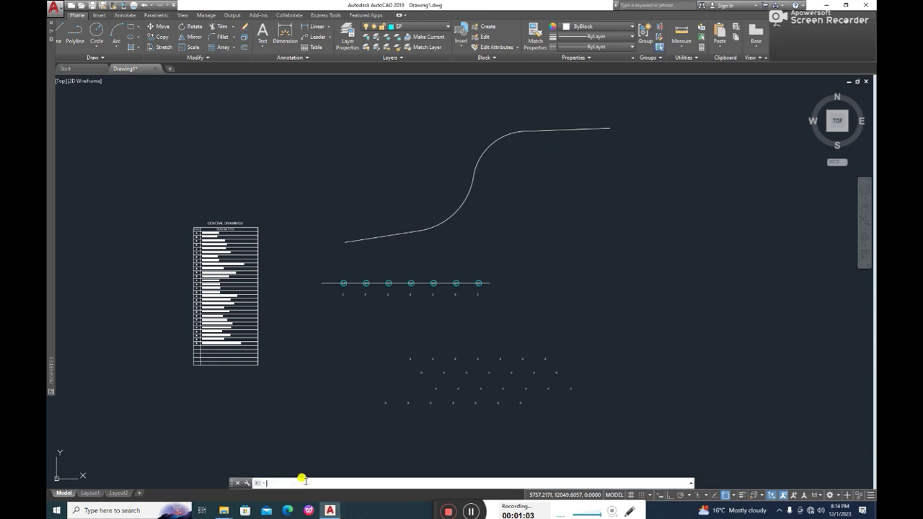
pyautogui.write('rcoun')
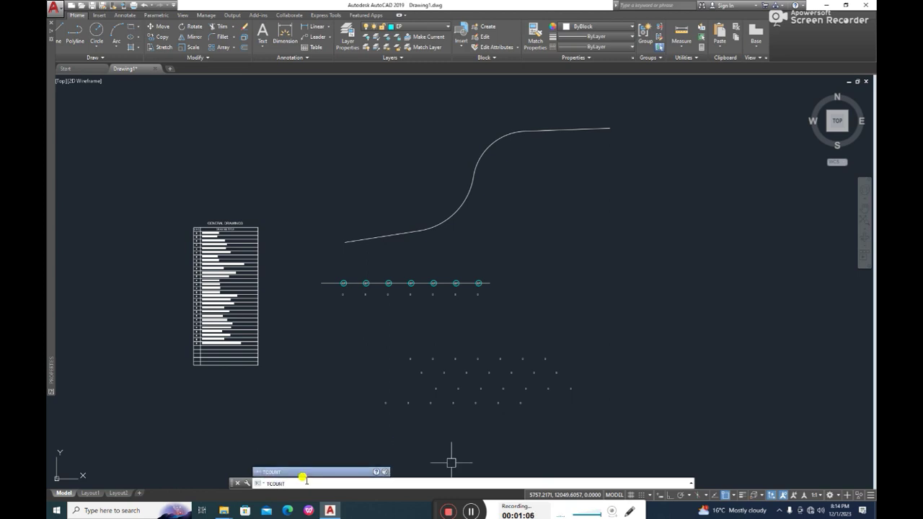
pyautogui.press('Return')
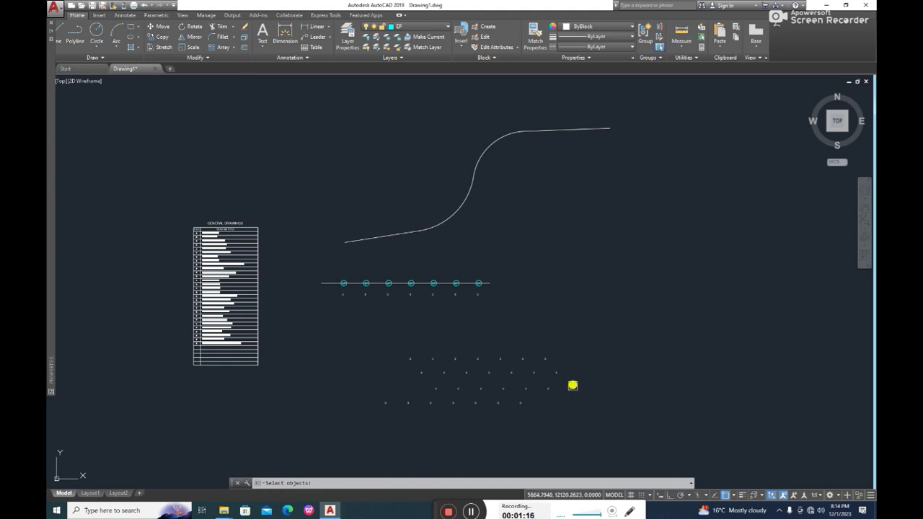
pyautogui.click(335, 334)
pyautogui.click(649, 443)
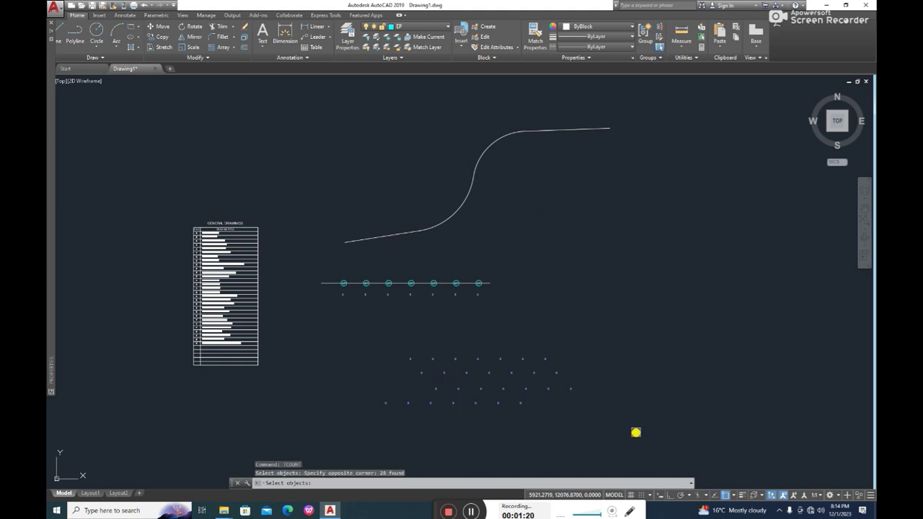
pyautogui.press('Return')
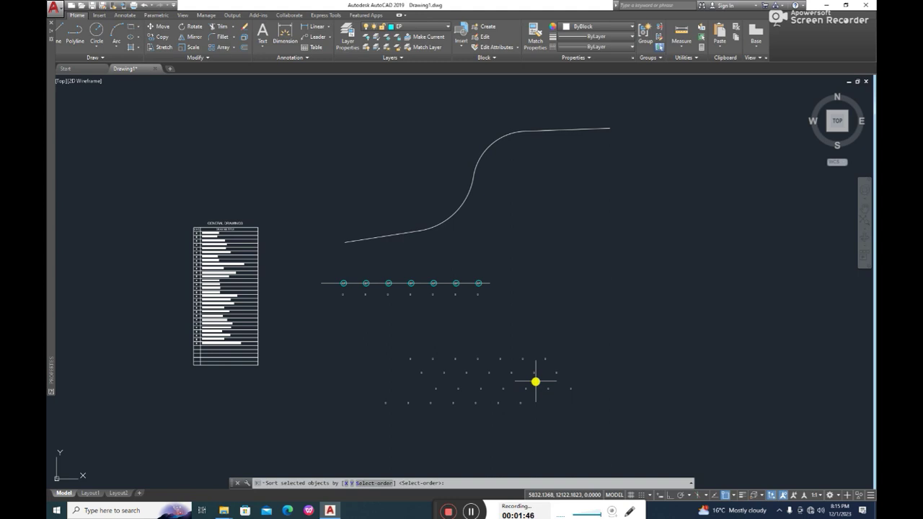
# Number the selected texts by Select-order, with starting number and increment 1,1 and the Overwrite placement.
pyautogui.write('S')
pyautogui.press('Return')
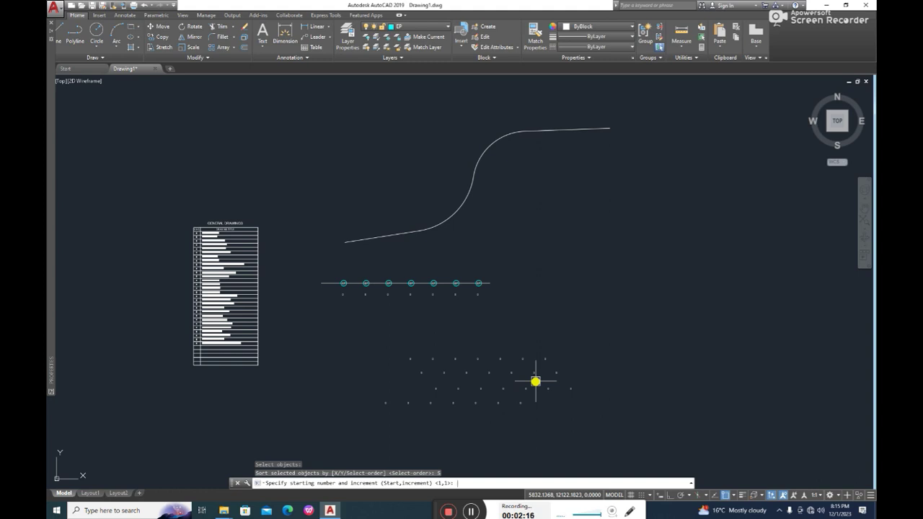
pyautogui.write('1,1')
pyautogui.press('Return')
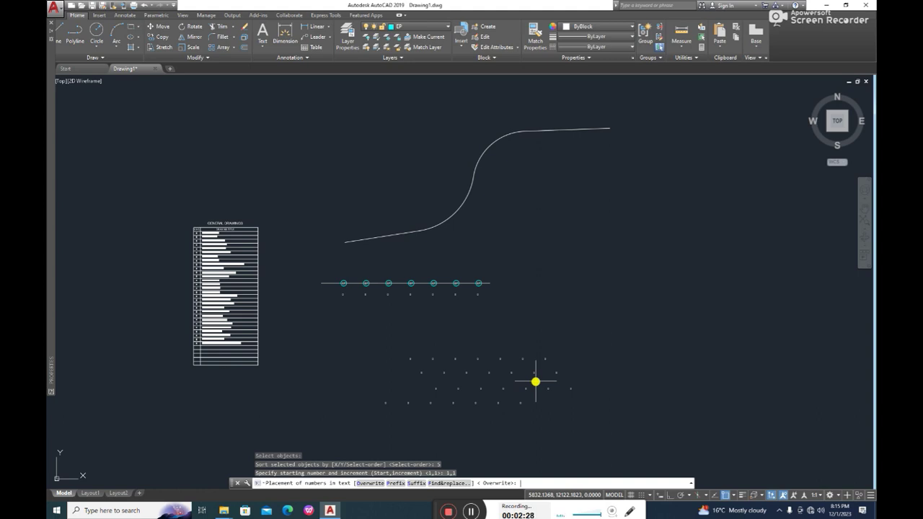
pyautogui.write('O')
pyautogui.press('Return')
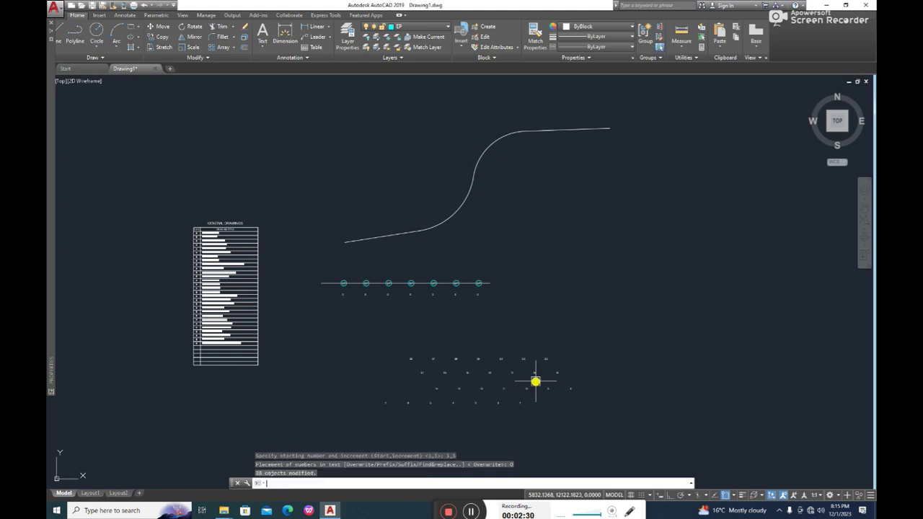
# Undo the automatic numbering of the four text rows and restore the previous overall view.
pyautogui.scroll(5, 380, 405)
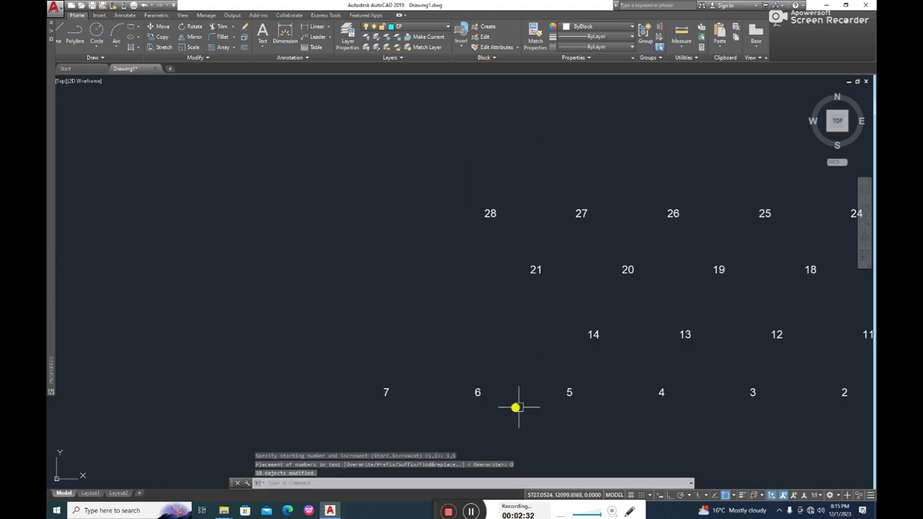
pyautogui.scroll(-2, 516, 407)
pyautogui.moveTo(577, 410); pyautogui.dragTo(394, 412, button='middle')
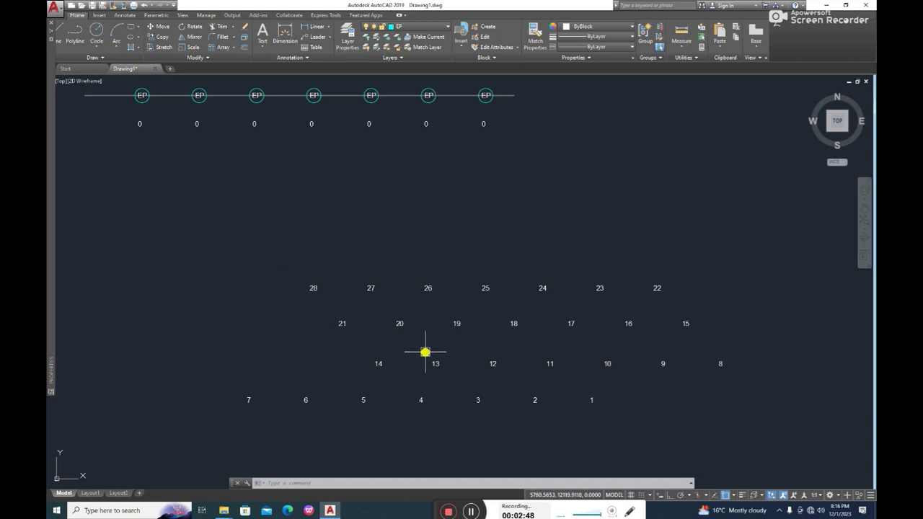
pyautogui.write('u')
pyautogui.press('Return')
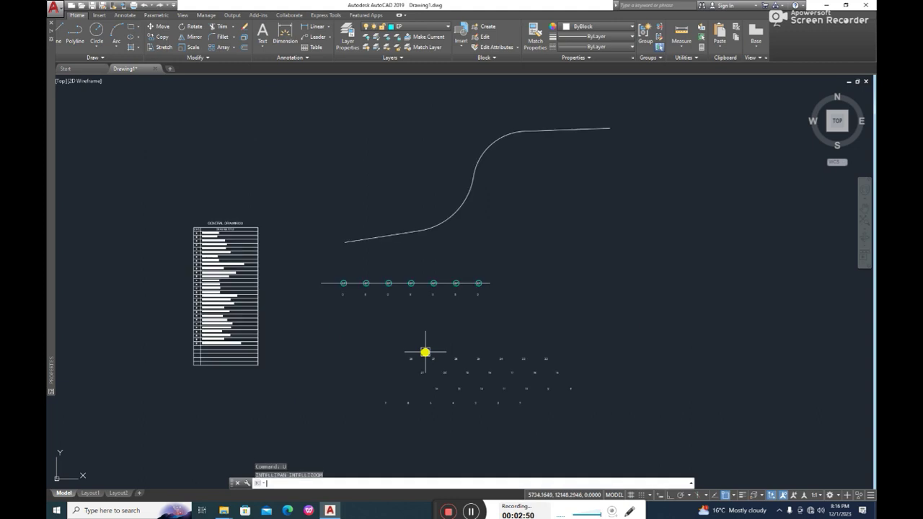
pyautogui.write('u')
pyautogui.press('Return')
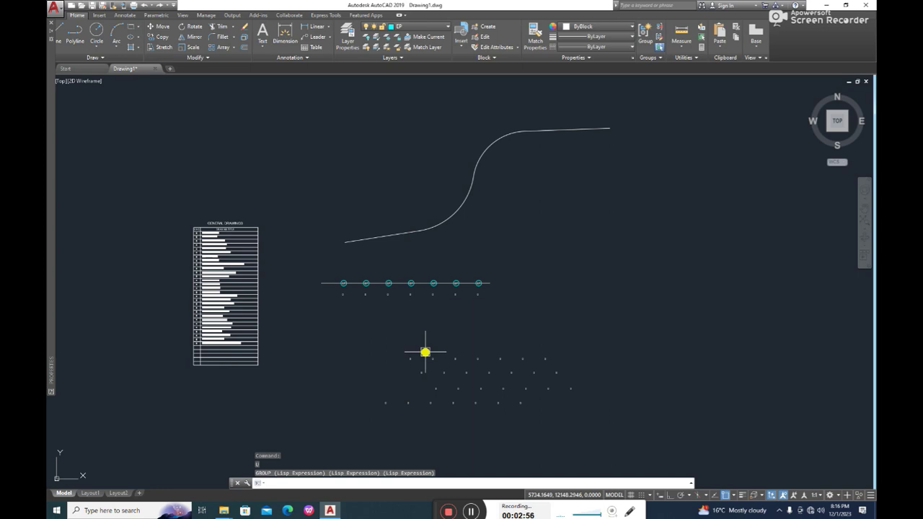
# Start Auto Number and pick the seven texts of the uppermost staggered row one by one, from left to right.
pyautogui.click(328, 15)
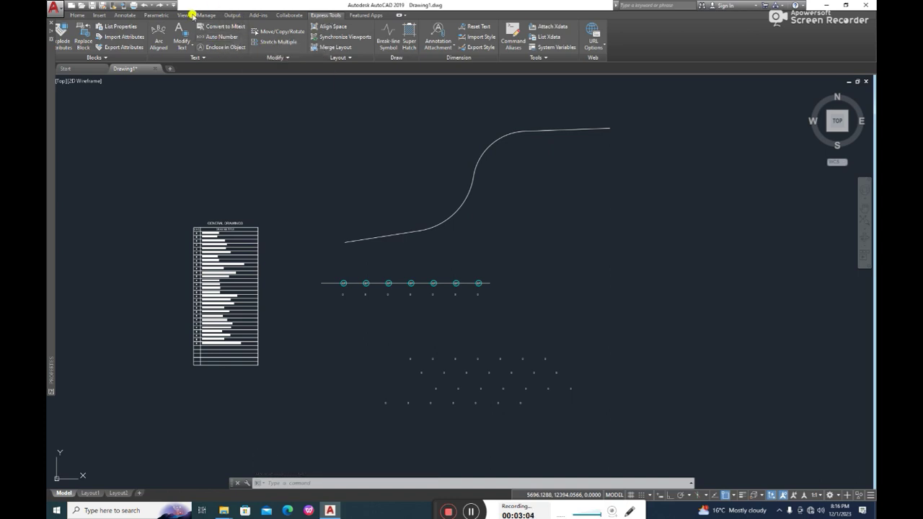
pyautogui.click(223, 37)
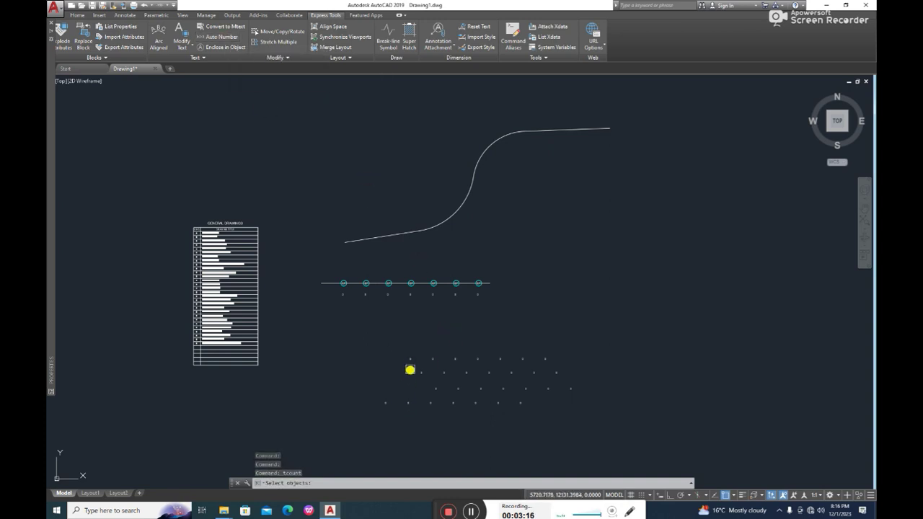
pyautogui.click(409, 359)
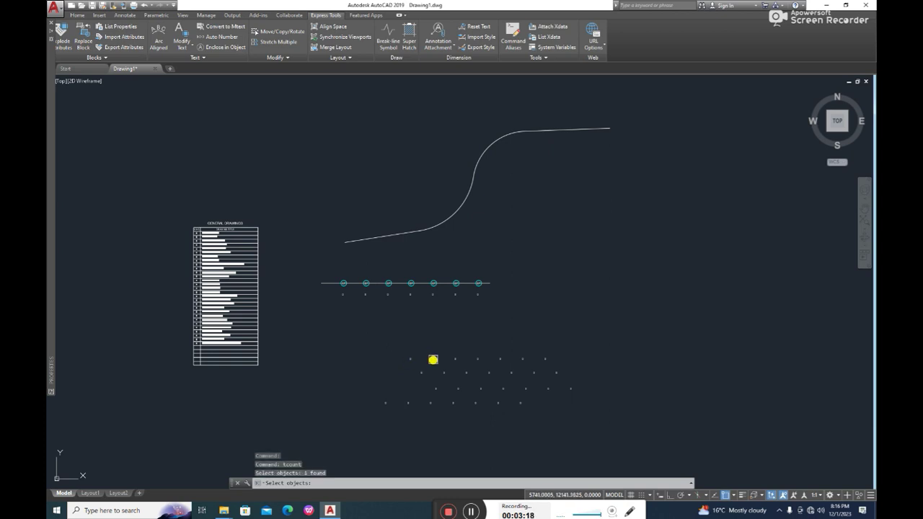
pyautogui.click(433, 358)
pyautogui.click(455, 359)
pyautogui.click(477, 358)
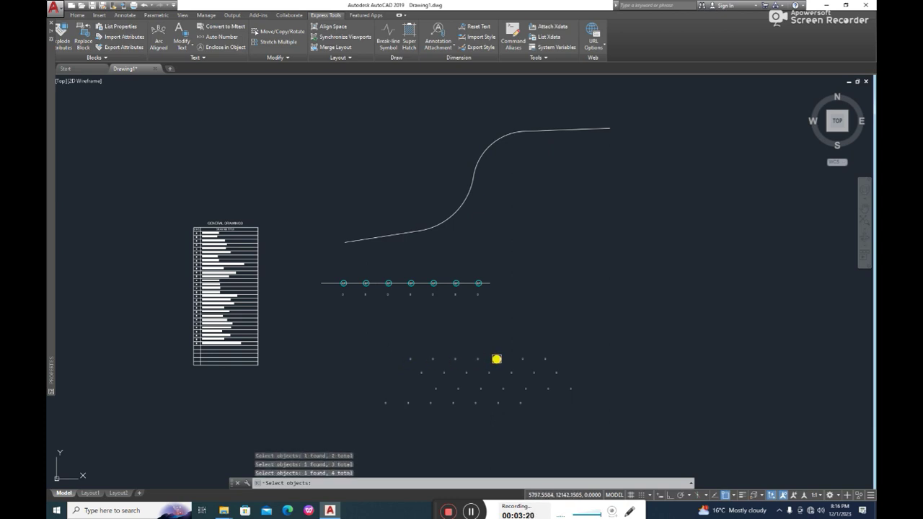
pyautogui.click(500, 358)
pyautogui.click(523, 358)
pyautogui.click(544, 358)
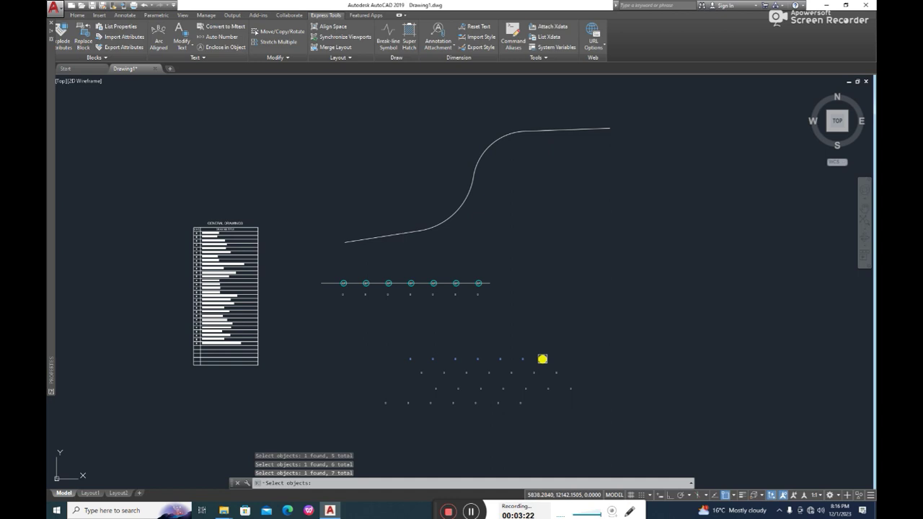
# Add the second row's texts one by one from left to right, plus the two lowest rows together, and finish the selection.
pyautogui.click(421, 373)
pyautogui.click(443, 372)
pyautogui.click(466, 373)
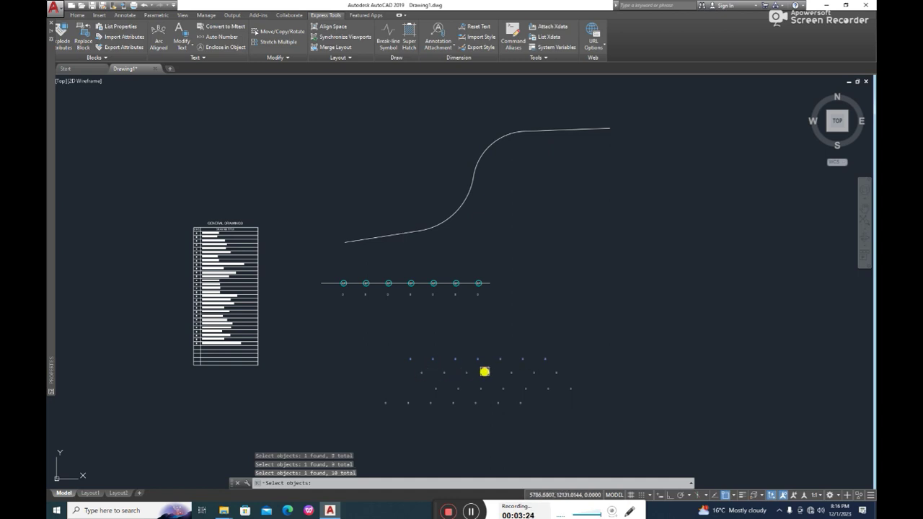
pyautogui.click(489, 373)
pyautogui.click(512, 373)
pyautogui.click(533, 372)
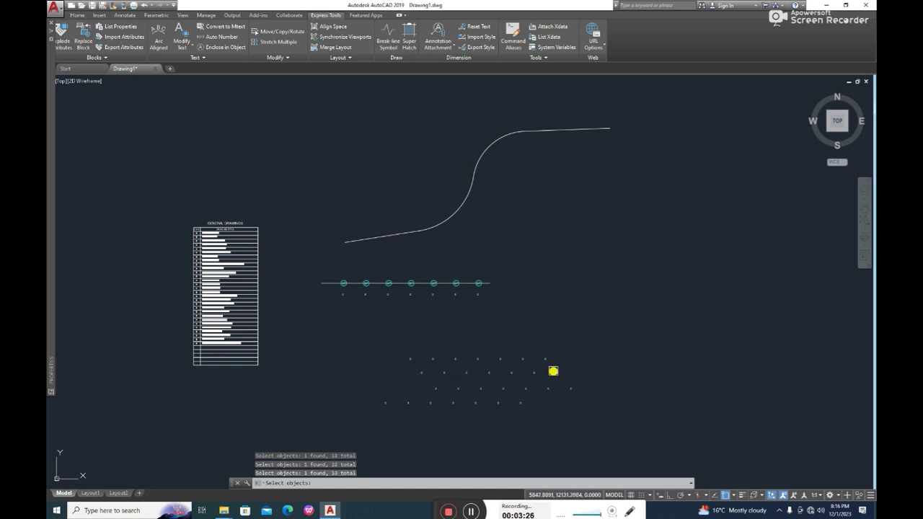
pyautogui.click(556, 373)
pyautogui.click(356, 383)
pyautogui.click(604, 417)
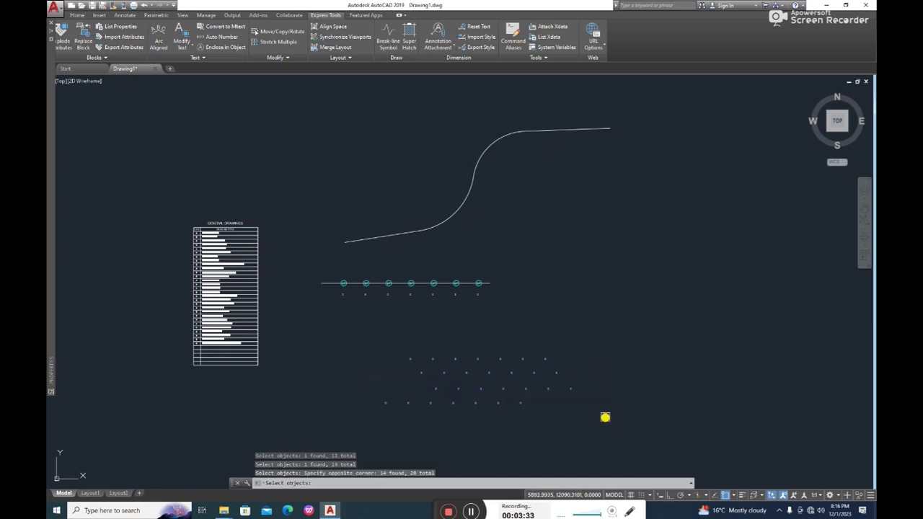
pyautogui.press('Return')
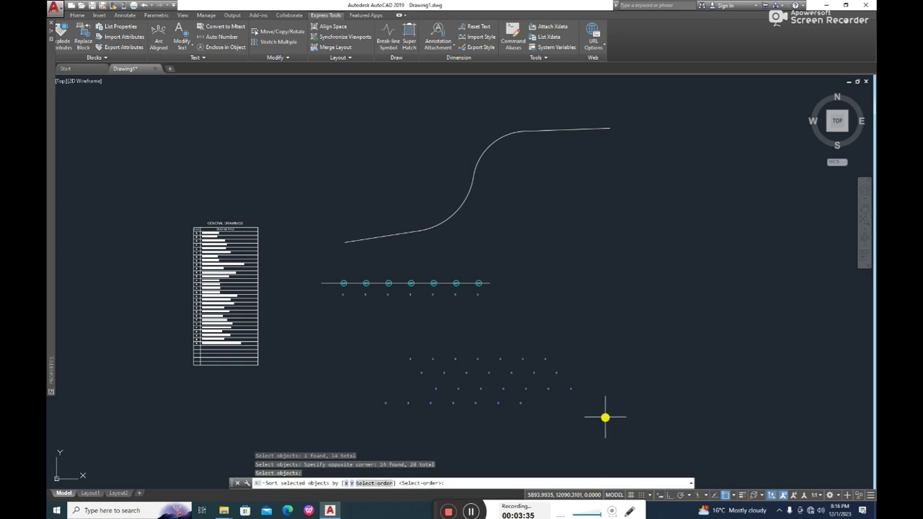
# Number the selected texts by Select-order, with starting number and increment 1,2 and the Overwrite placement.
pyautogui.write('s')
pyautogui.press('Return')
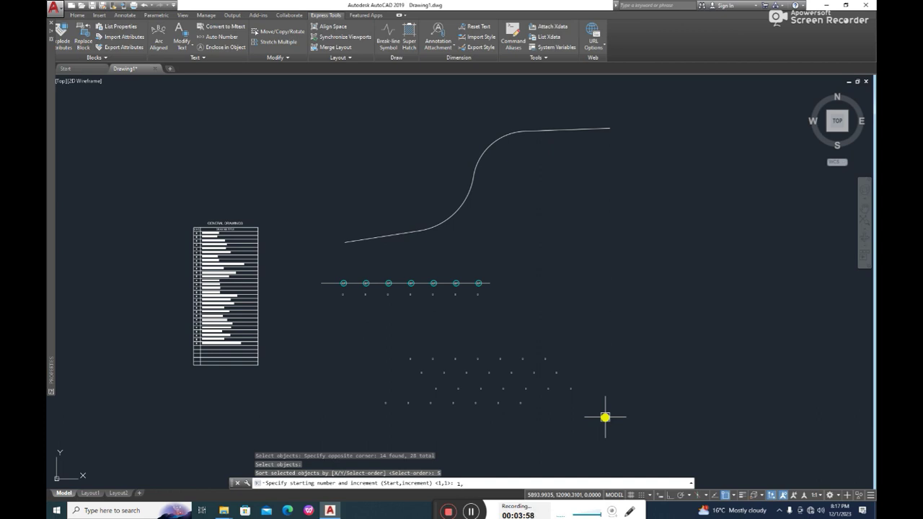
pyautogui.press('Return')
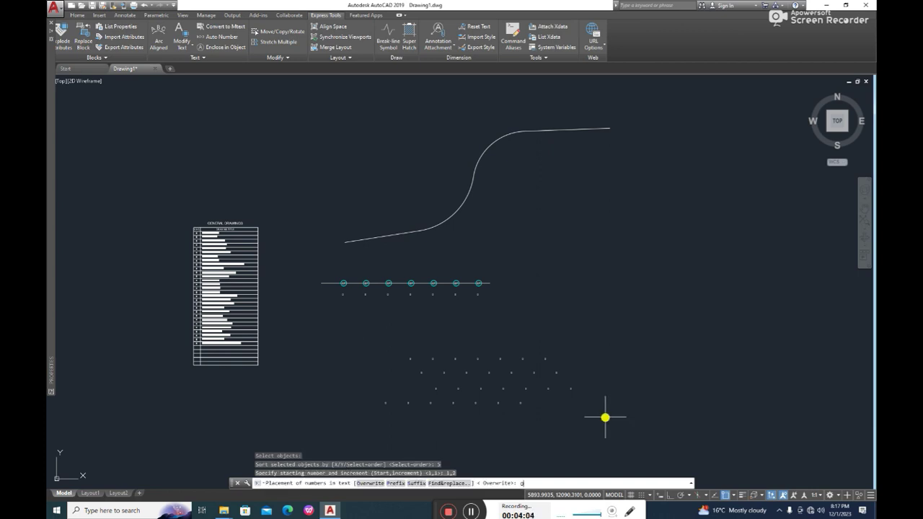
pyautogui.press('Return')
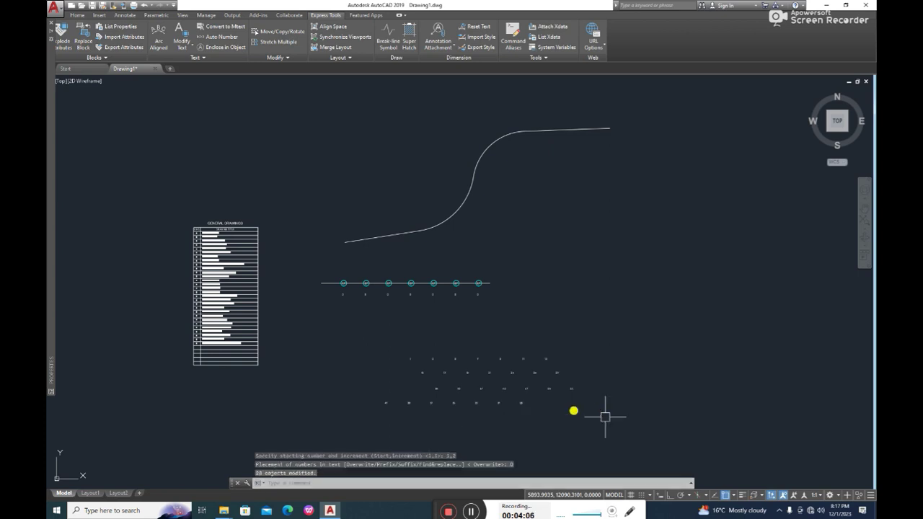
# Erase all the numbered texts in the four staggered rows below the line of EP circles.
pyautogui.scroll(5, 422, 354)
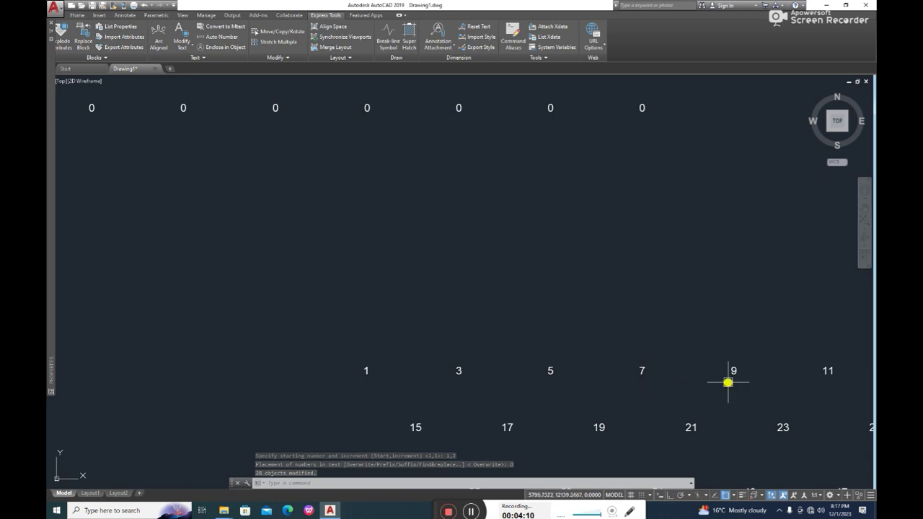
pyautogui.moveTo(727, 382); pyautogui.dragTo(495, 367, button='middle')
pyautogui.moveTo(171, 416); pyautogui.dragTo(217, 359, button='middle')
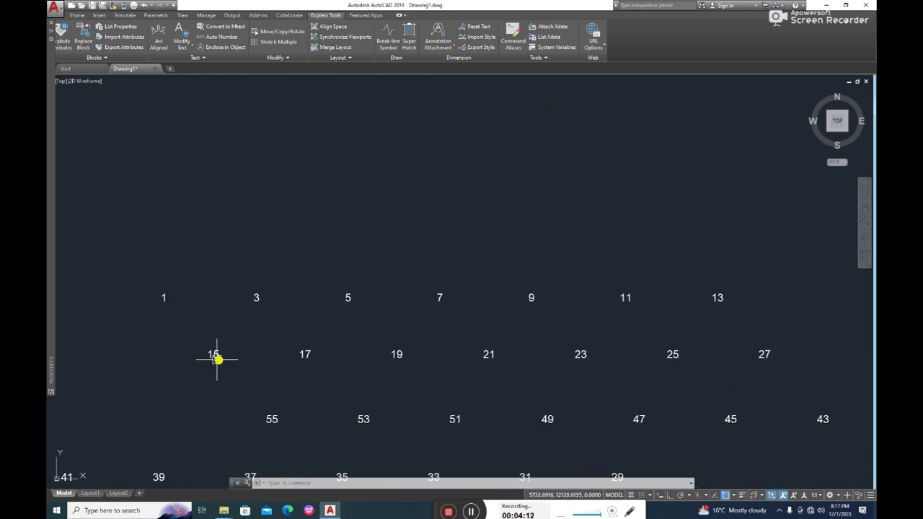
pyautogui.moveTo(777, 372)
pyautogui.mouseDown(button='middle')
pyautogui.moveTo(694, 306)
pyautogui.moveTo(744, 315)
pyautogui.mouseUp(button='middle')
pyautogui.scroll(-2, 694, 311)
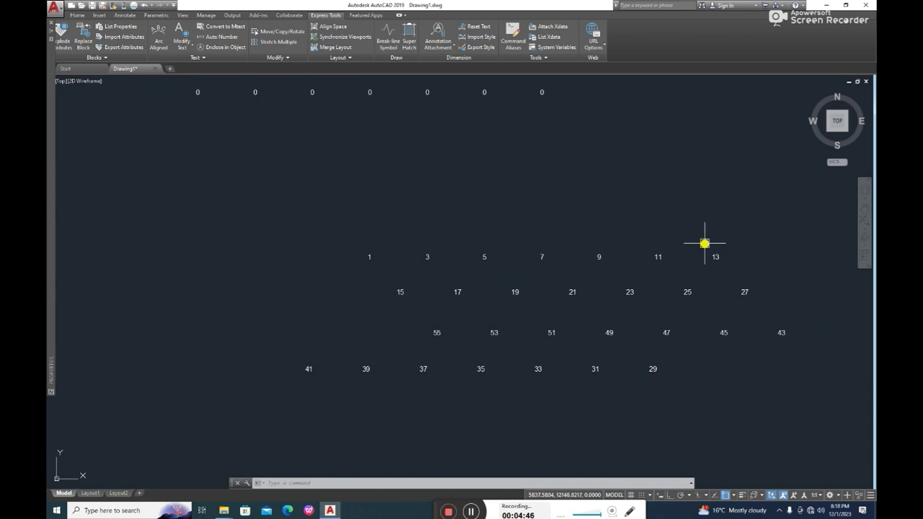
pyautogui.scroll(-1, 705, 244)
pyautogui.write('E')
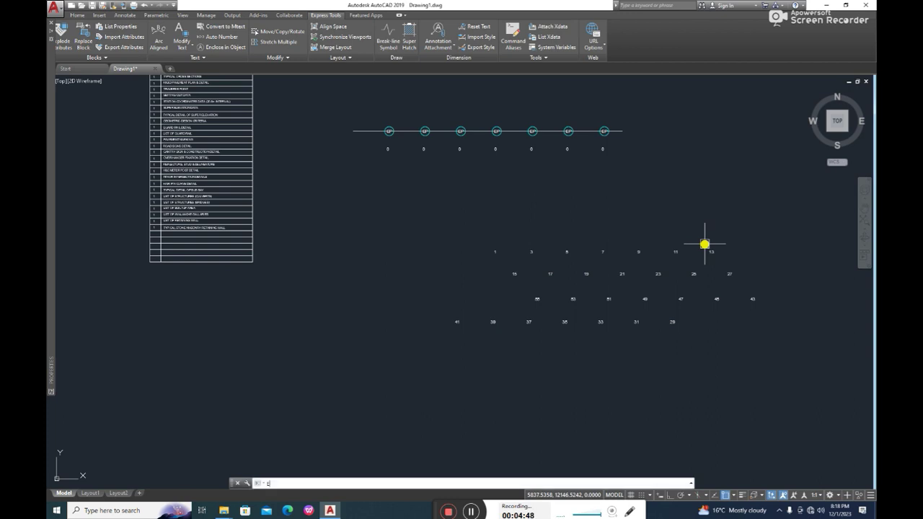
pyautogui.press('Return')
pyautogui.click(789, 212)
pyautogui.click(346, 403)
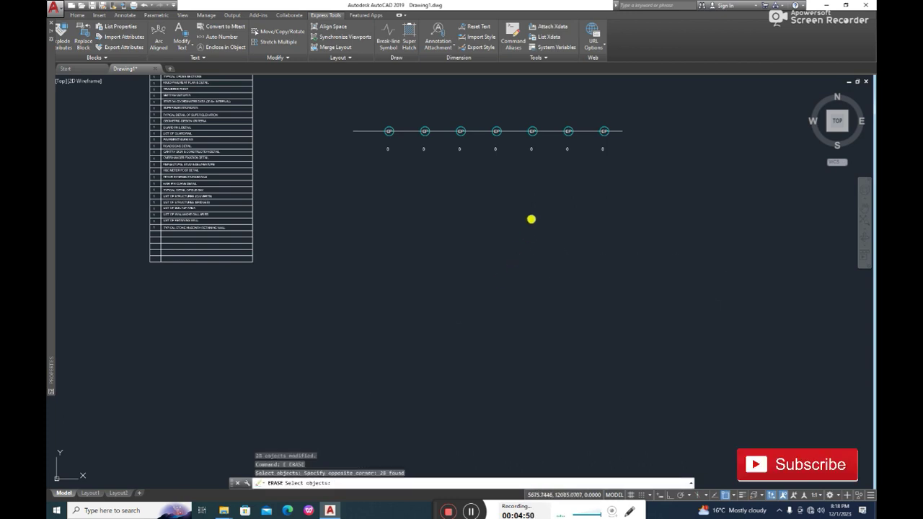
pyautogui.moveTo(531, 219); pyautogui.dragTo(520, 308, button='middle')
pyautogui.press('Return')
# Start the Measure command on the S-shaped polyline above the straight line of EP circles.
pyautogui.moveTo(451, 223); pyautogui.dragTo(466, 266, button='middle')
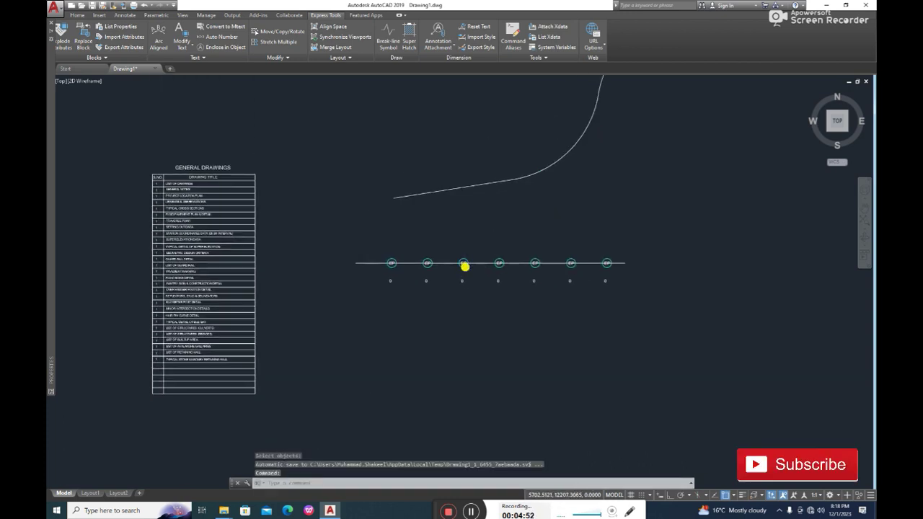
pyautogui.scroll(2, 430, 267)
pyautogui.scroll(2, 391, 266)
pyautogui.scroll(-2, 374, 257)
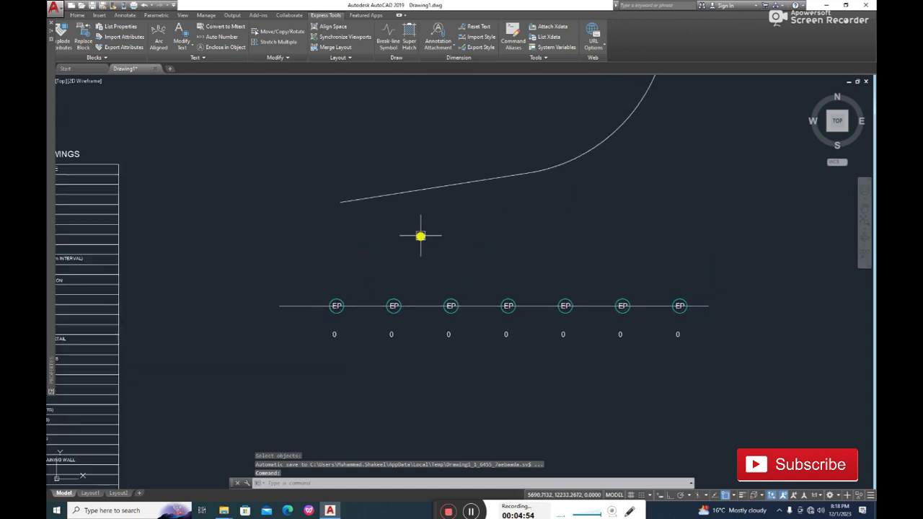
pyautogui.scroll(-4, 421, 237)
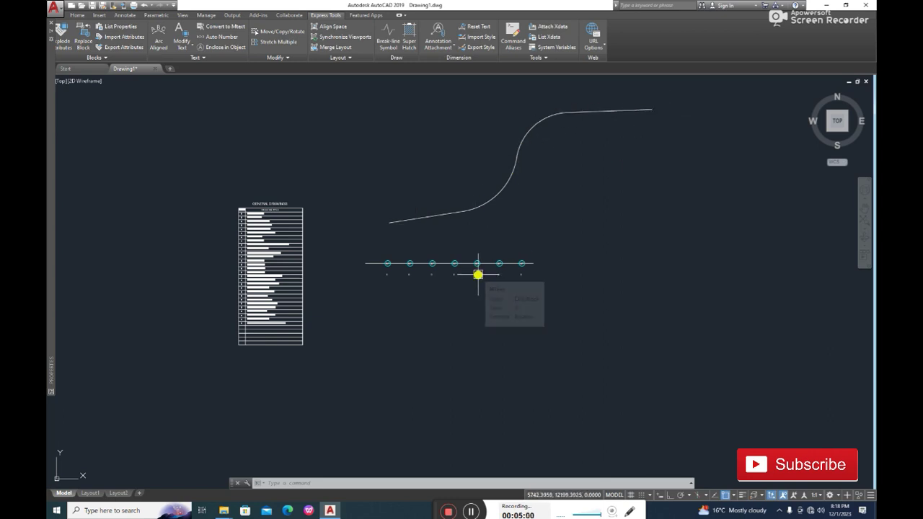
pyautogui.write('p')
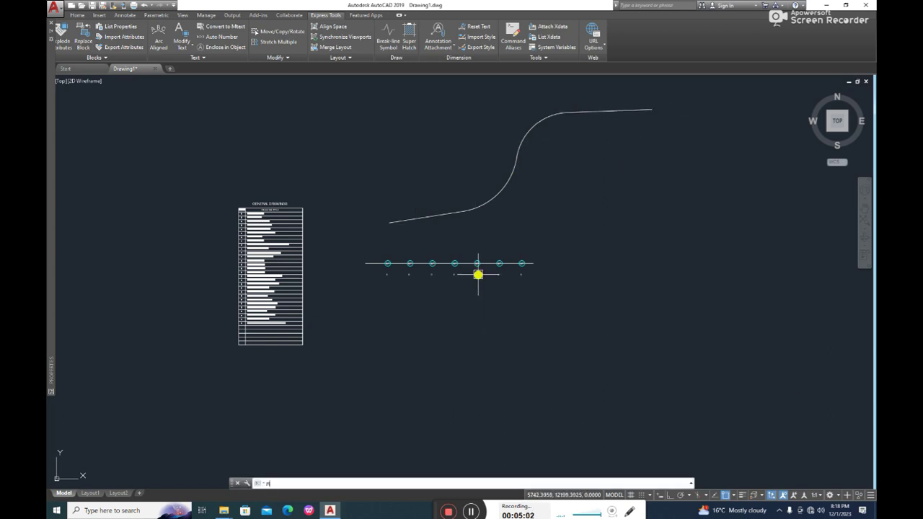
pyautogui.write('me')
pyautogui.press('Return')
pyautogui.click(417, 217)
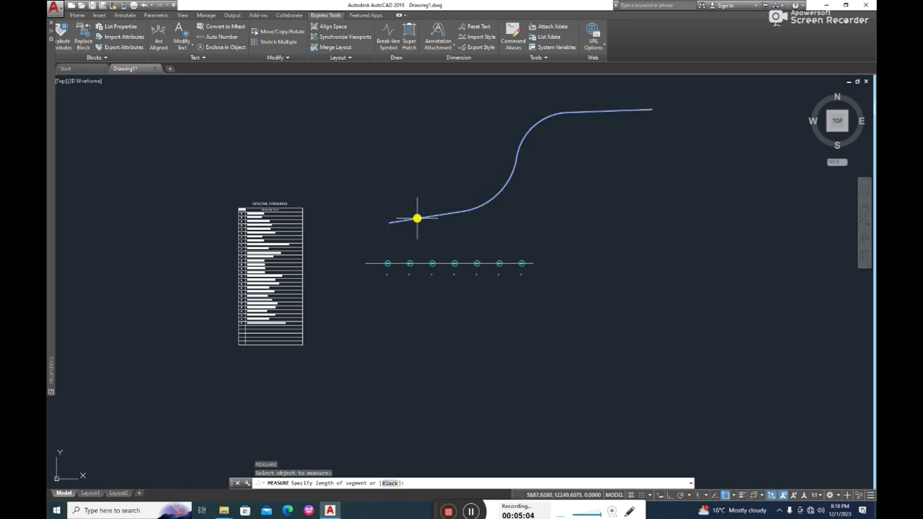
# Place the EP block along the curved polyline, aligned with the object, at a segment length of 50.
pyautogui.write('b')
pyautogui.press('Return')
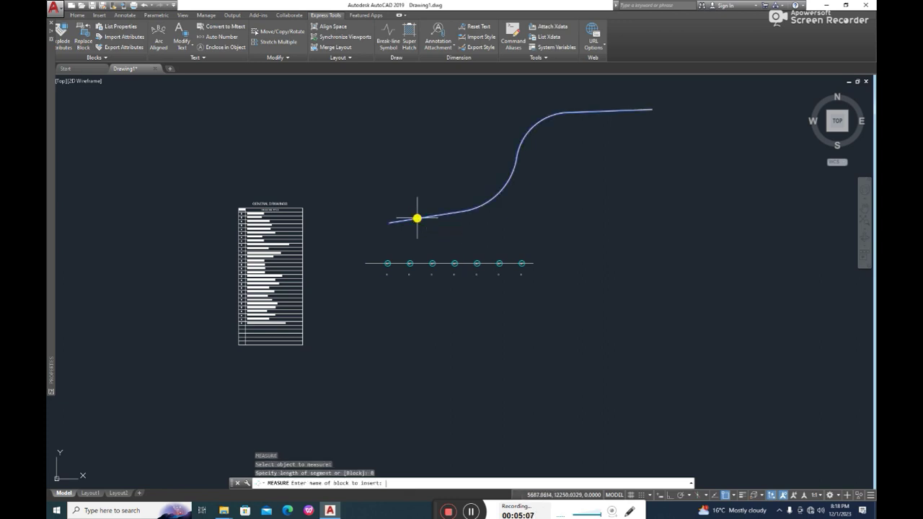
pyautogui.press('Return')
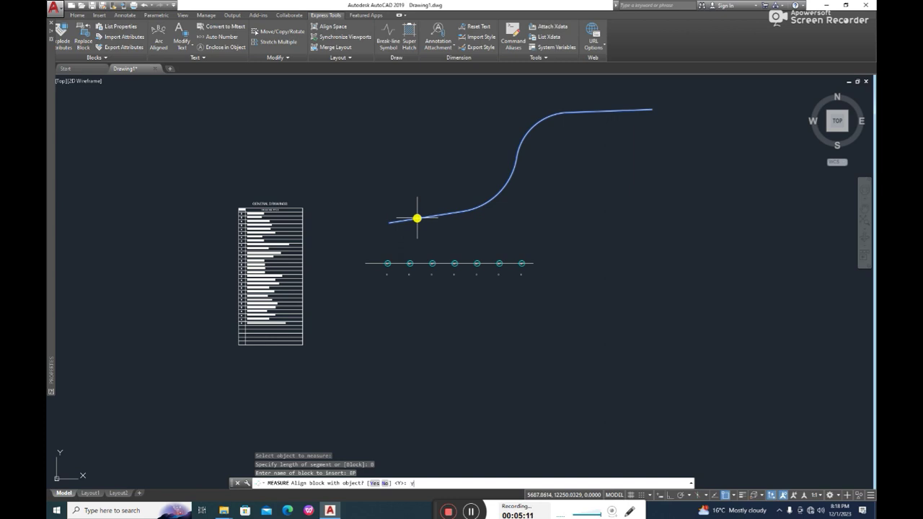
pyautogui.press('Return')
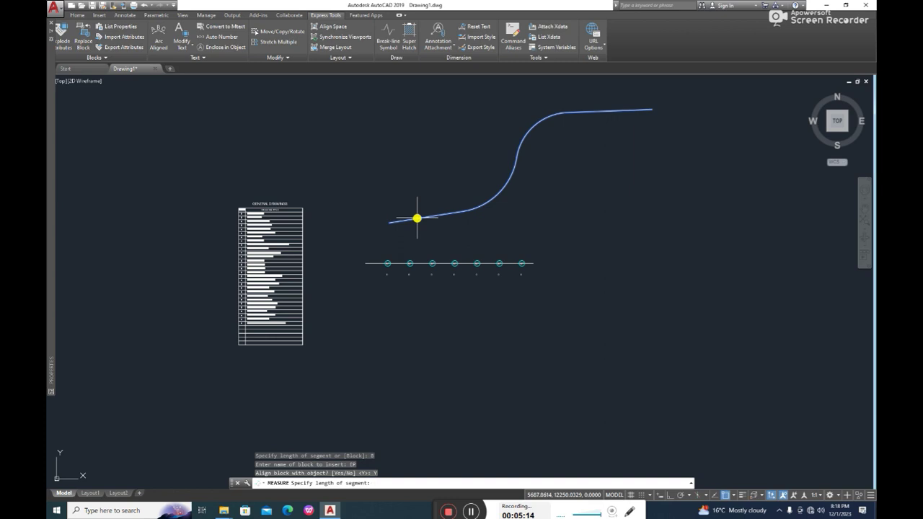
pyautogui.write('50')
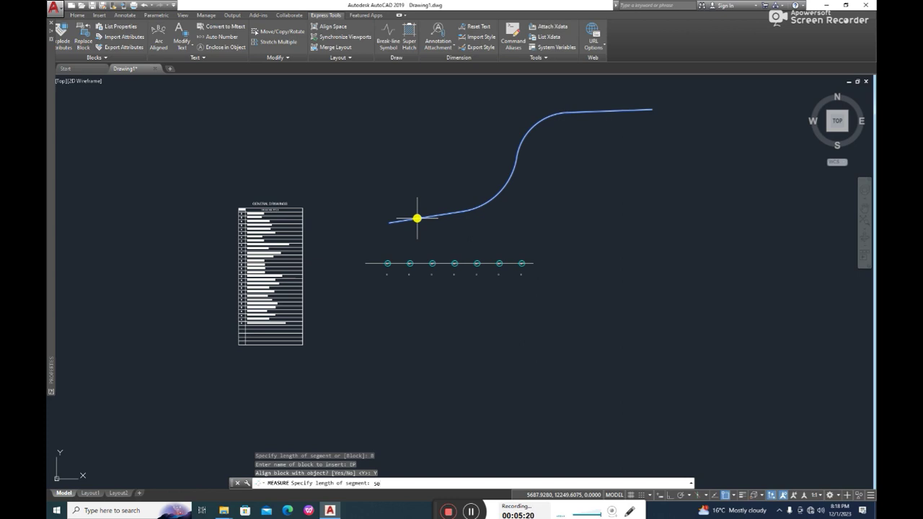
pyautogui.press('Return')
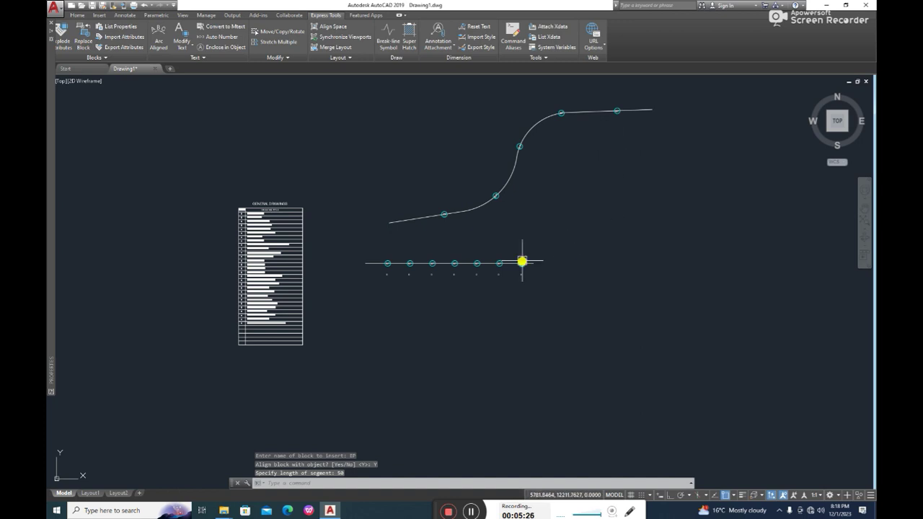
# Copy the leftmost 0 text under the straight line to below the first two EP blocks on the curve.
pyautogui.write('co')
pyautogui.press('Return')
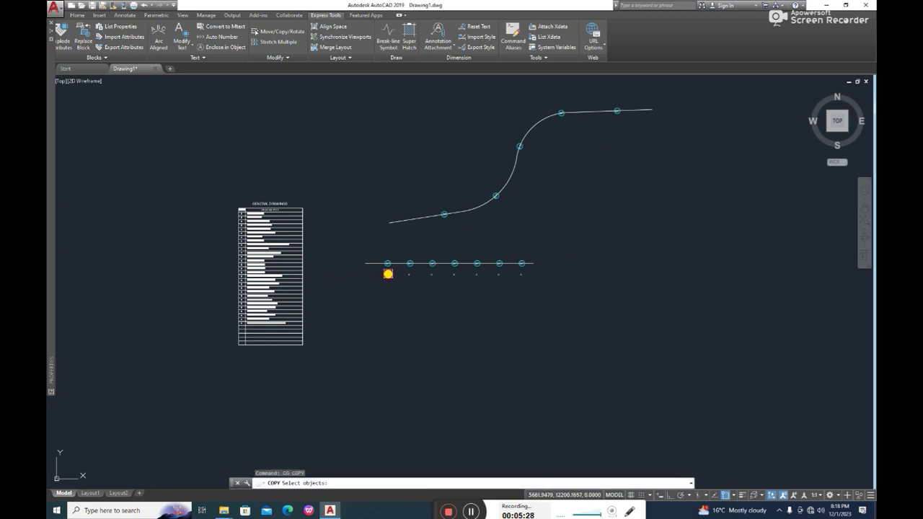
pyautogui.click(388, 270)
pyautogui.press('Return')
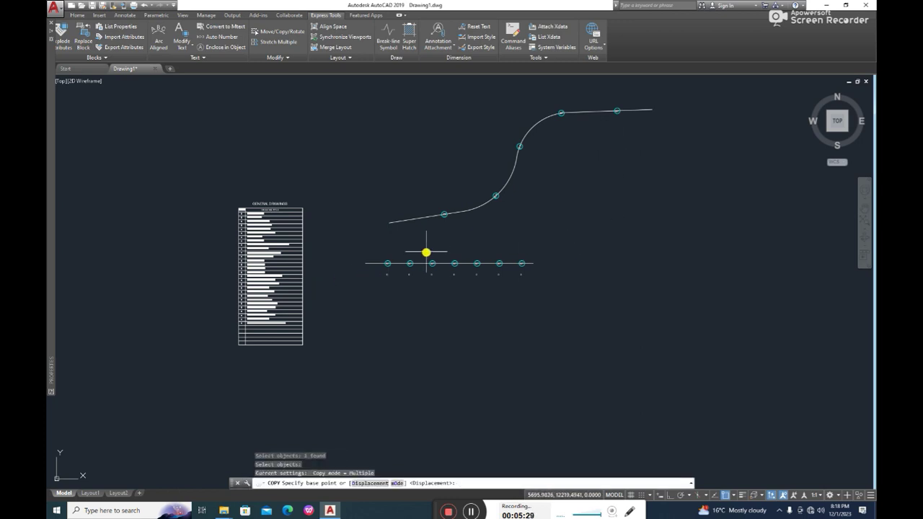
pyautogui.scroll(4, 391, 278)
pyautogui.click(387, 274)
pyautogui.moveTo(531, 146); pyautogui.dragTo(436, 284, button='middle')
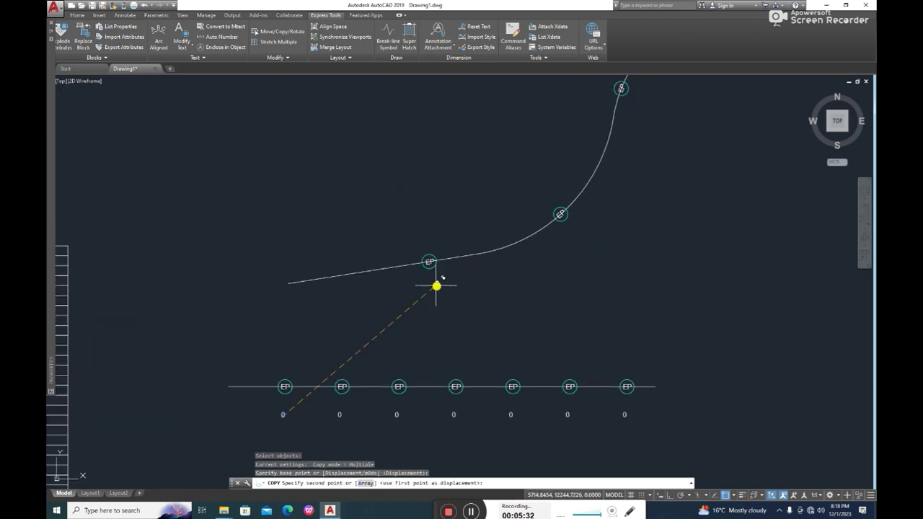
pyautogui.click(431, 282)
pyautogui.click(571, 231)
# Place copies of the 0 text beside the remaining three EP blocks on the curve and end the copy.
pyautogui.moveTo(649, 144); pyautogui.dragTo(557, 312, button='middle')
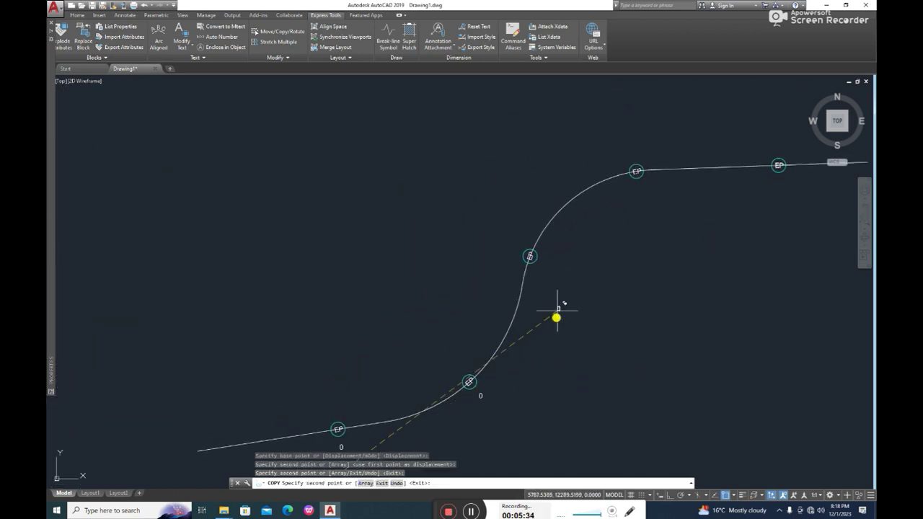
pyautogui.click(543, 261)
pyautogui.click(643, 186)
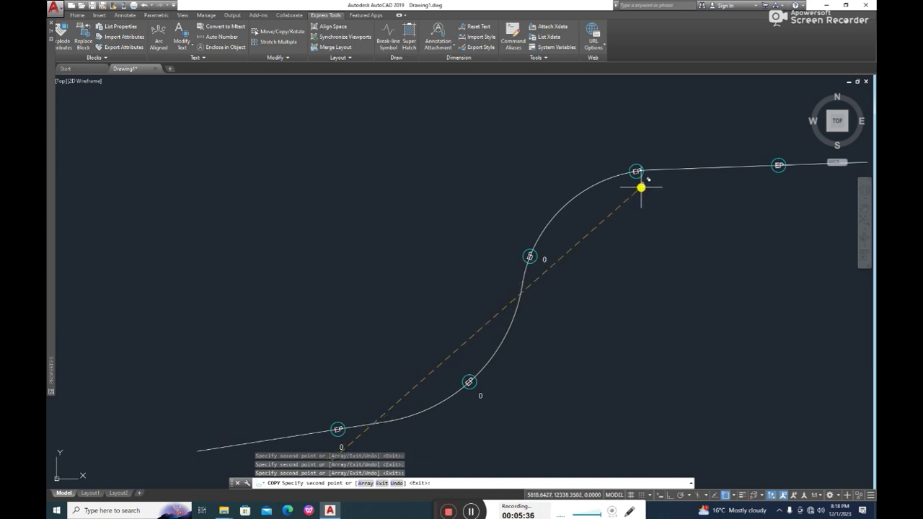
pyautogui.moveTo(642, 186); pyautogui.dragTo(445, 255, button='middle')
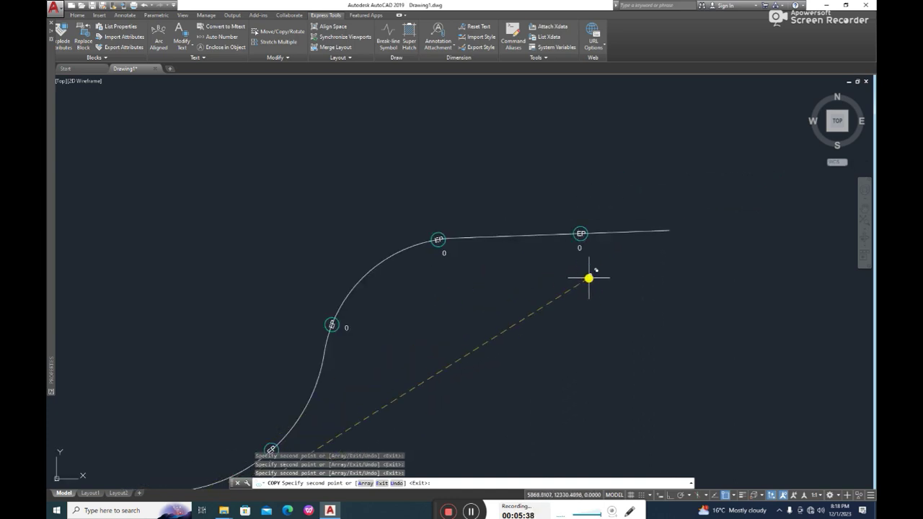
pyautogui.press('Escape')
pyautogui.scroll(-4, 589, 312)
pyautogui.moveTo(590, 312); pyautogui.dragTo(651, 244, button='middle')
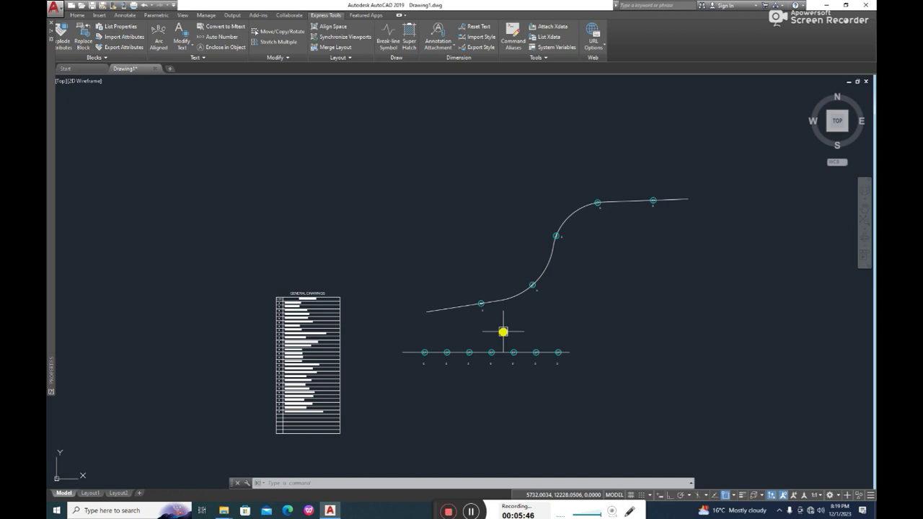
# Start Auto Number and pick the five 0 texts along the curve one by one, from its lower end to its upper end.
pyautogui.write('t')
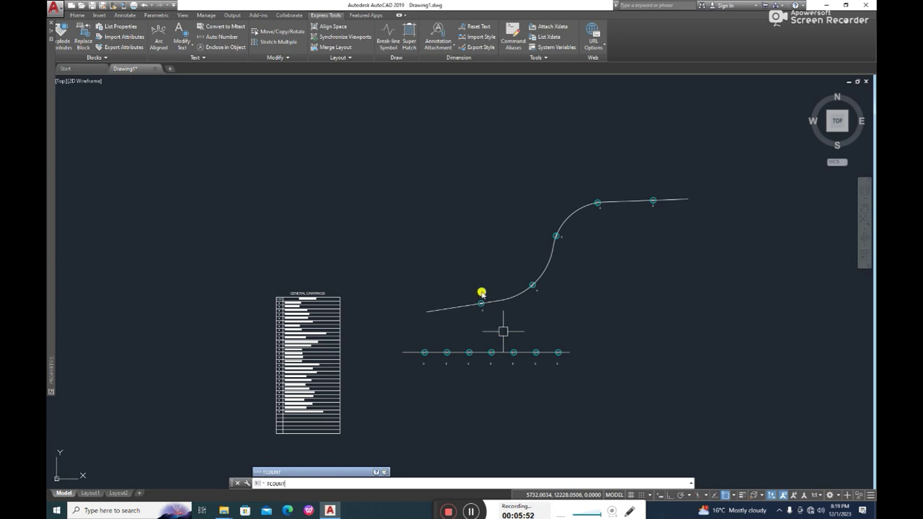
pyautogui.press('Escape')
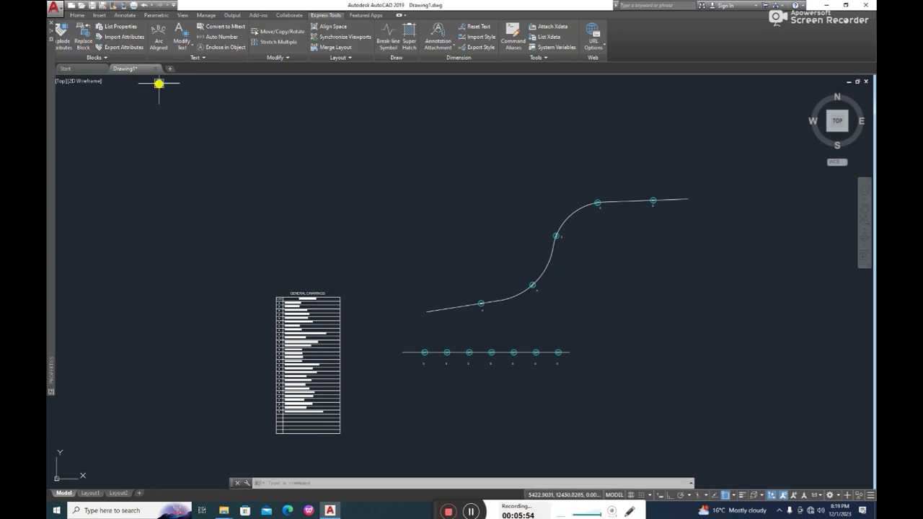
pyautogui.click(227, 36)
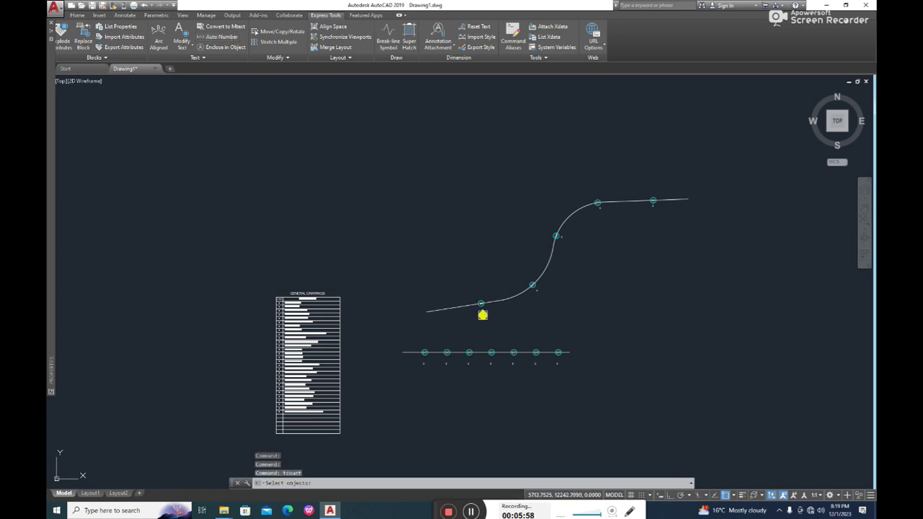
pyautogui.click(483, 313)
pyautogui.click(541, 287)
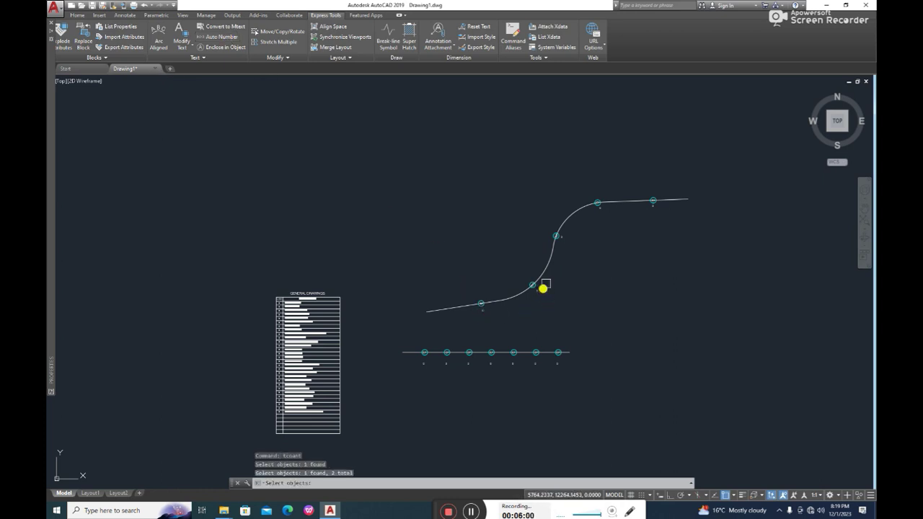
pyautogui.click(564, 238)
pyautogui.click(598, 208)
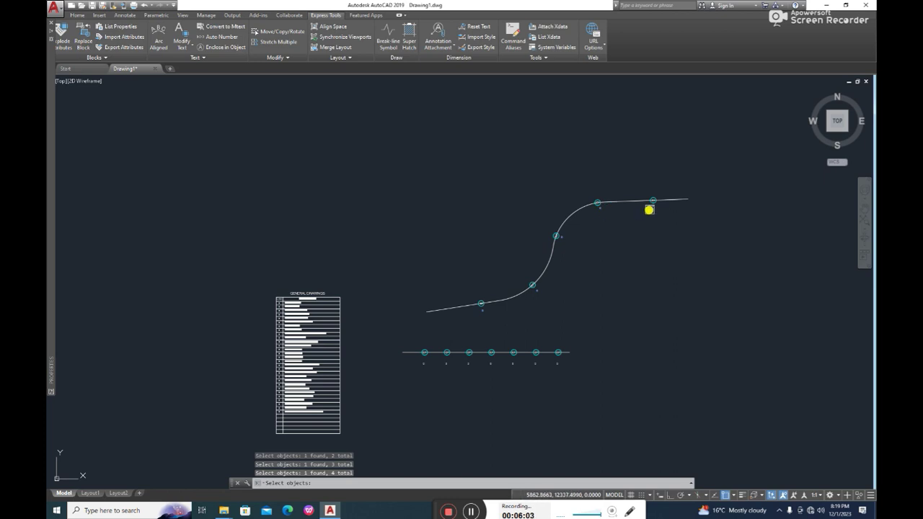
pyautogui.click(651, 209)
pyautogui.press('Return')
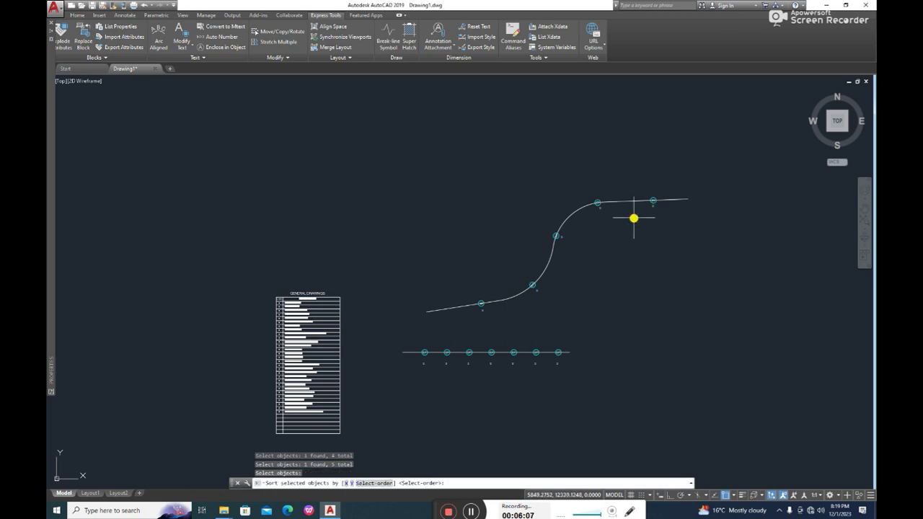
# Number the selected texts by Select-order, with starting number and increment 1,1 and the Overwrite placement.
pyautogui.write('s')
pyautogui.press('Return')
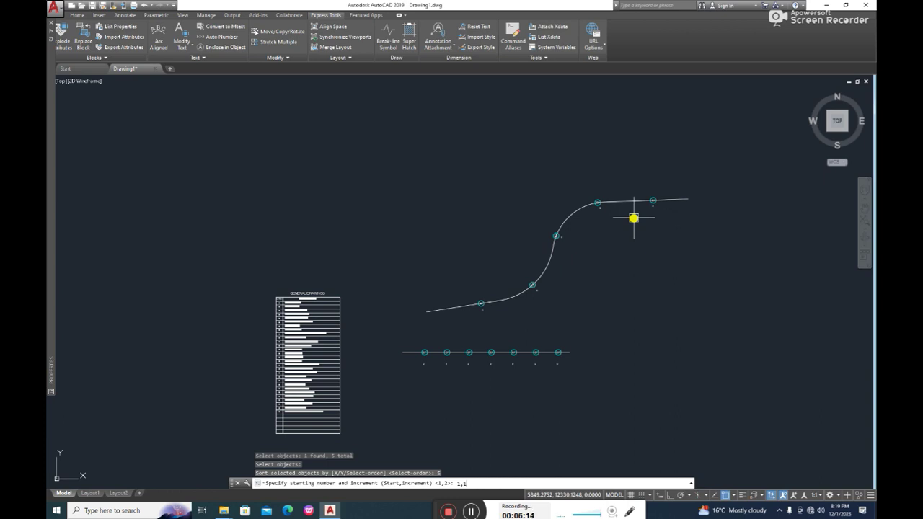
pyautogui.press('Return')
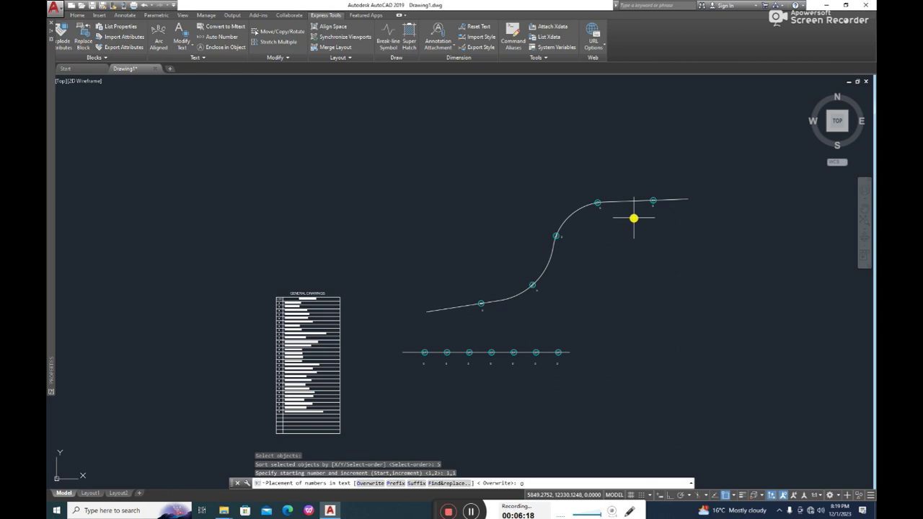
pyautogui.write('o')
pyautogui.press('Return')
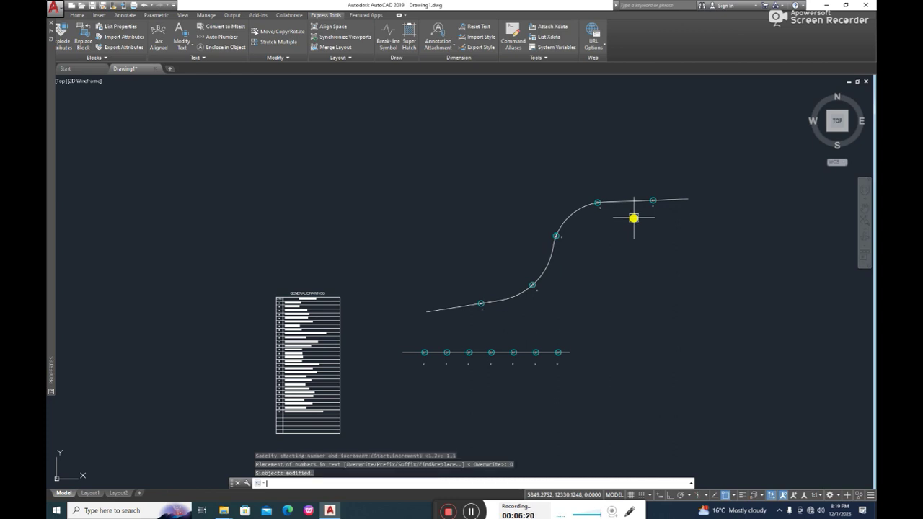
# Inspect the numbering beside the EP blocks along the whole curve.
pyautogui.scroll(6, 487, 308)
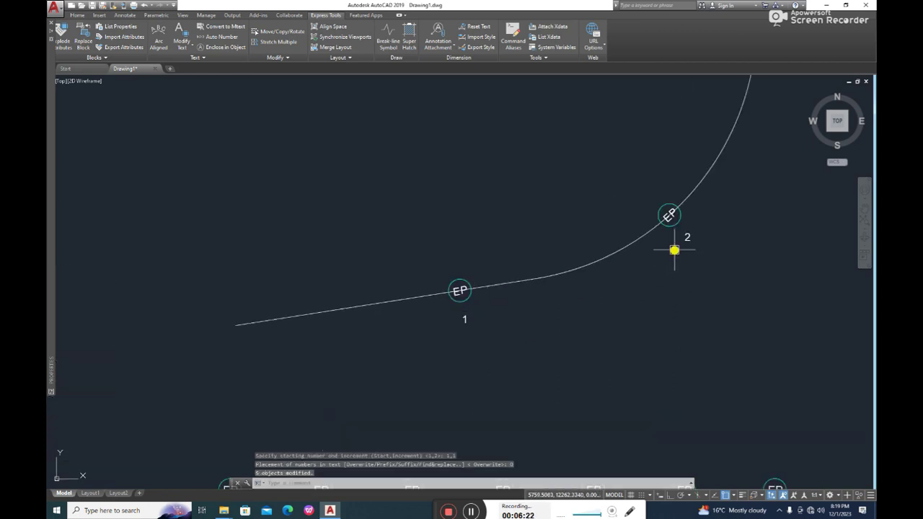
pyautogui.moveTo(673, 251); pyautogui.dragTo(519, 363, button='middle')
pyautogui.moveTo(652, 128); pyautogui.dragTo(513, 309, button='middle')
pyautogui.moveTo(676, 221); pyautogui.dragTo(407, 264, button='middle')
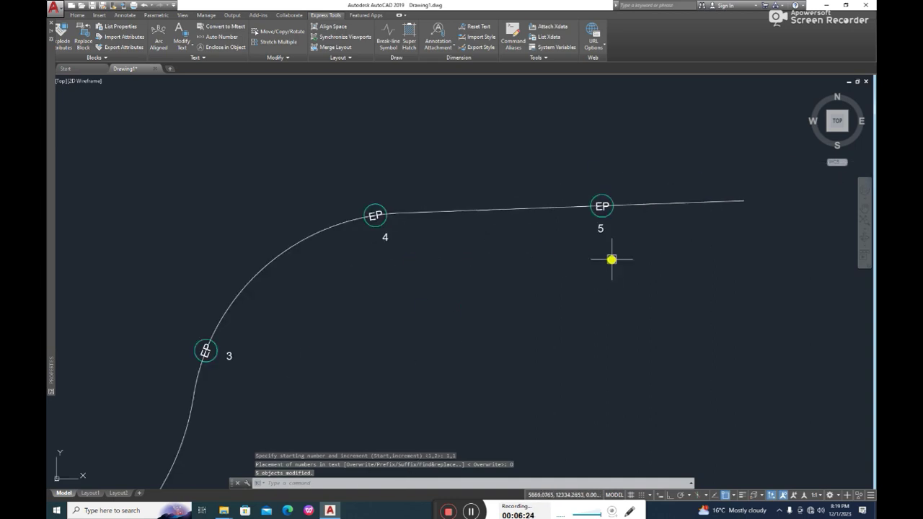
pyautogui.press('Return')
pyautogui.scroll(-8, 611, 264)
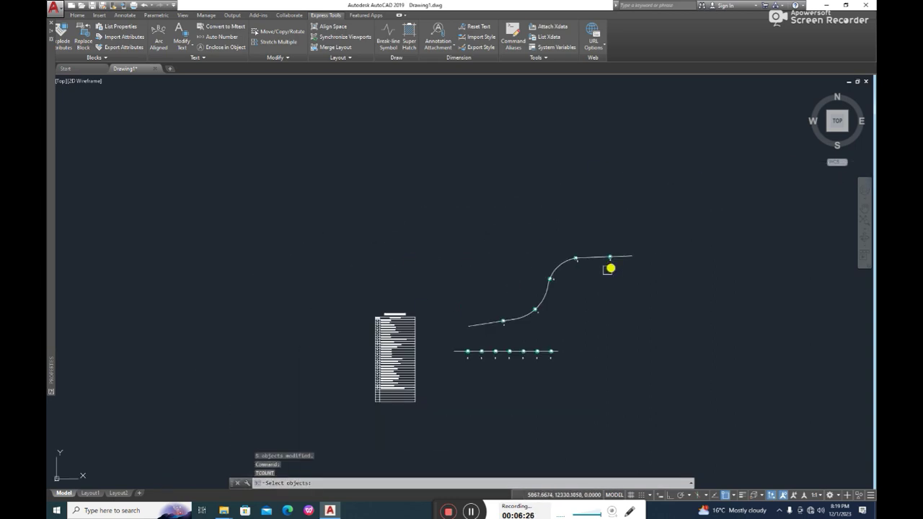
pyautogui.press('Escape')
# Examine the S.NO. column and drawing titles of the GENERAL DRAWINGS table.
pyautogui.scroll(8, 610, 265)
pyautogui.moveTo(414, 337); pyautogui.dragTo(509, 281, button='middle')
pyautogui.scroll(-6, 399, 302)
pyautogui.moveTo(321, 344); pyautogui.dragTo(423, 205, button='middle')
pyautogui.scroll(6, 400, 261)
pyautogui.scroll(4, 433, 170)
pyautogui.scroll(-4, 422, 195)
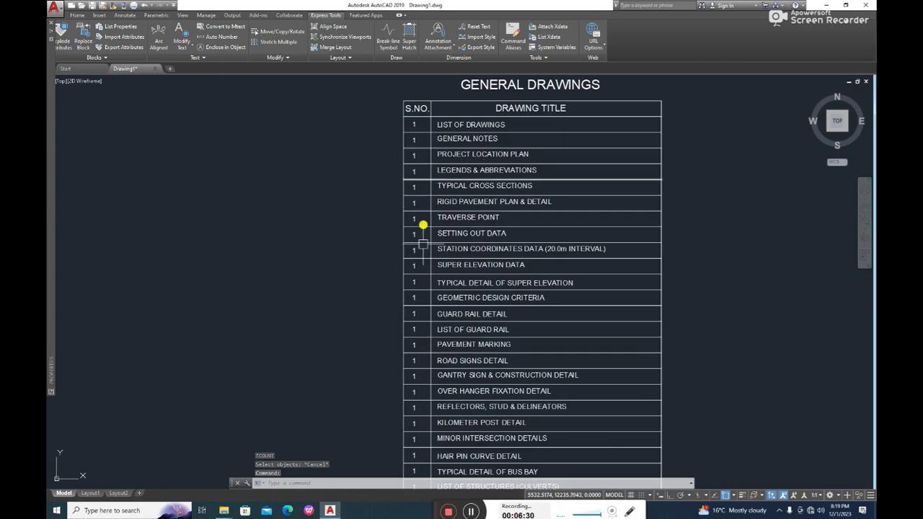
pyautogui.moveTo(423, 354); pyautogui.dragTo(423, 214, button='middle')
pyautogui.scroll(-4, 420, 257)
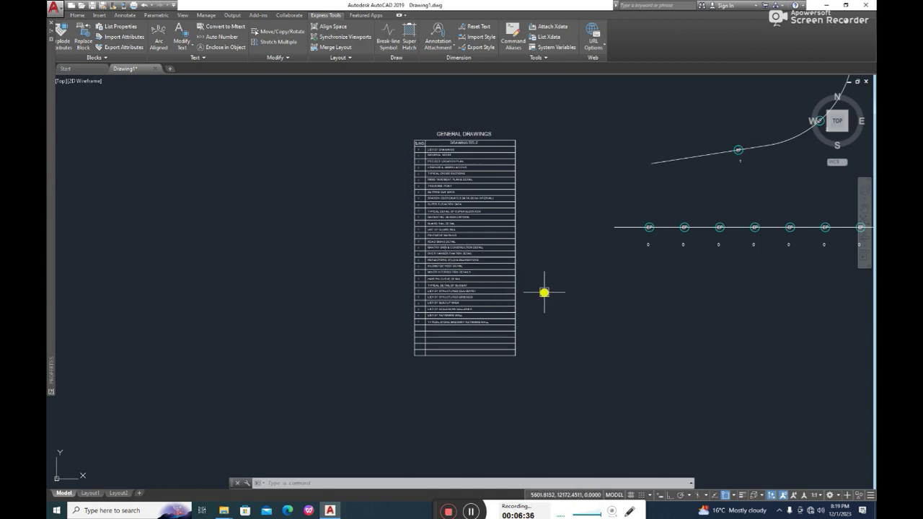
pyautogui.scroll(2, 410, 278)
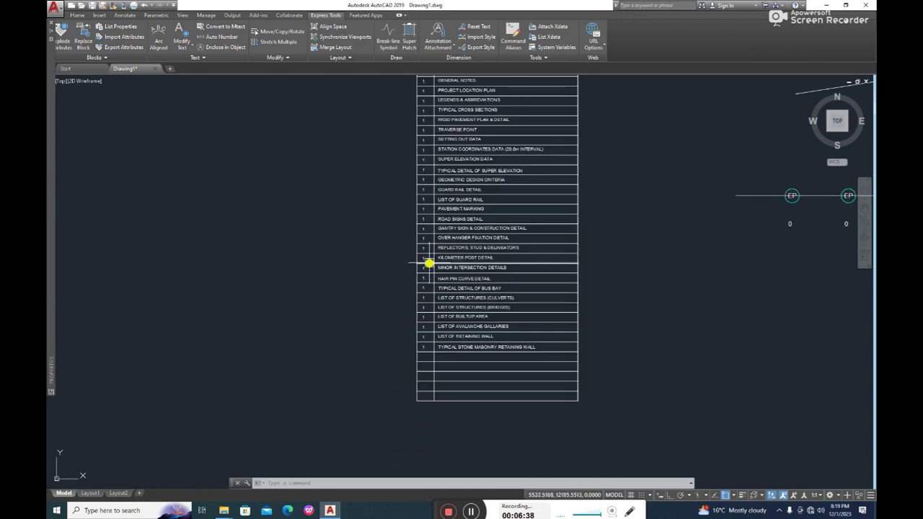
pyautogui.scroll(2, 428, 263)
pyautogui.moveTo(429, 263); pyautogui.dragTo(415, 322, button='middle')
pyautogui.scroll(-2, 415, 321)
pyautogui.moveTo(416, 284); pyautogui.dragTo(415, 294, button='middle')
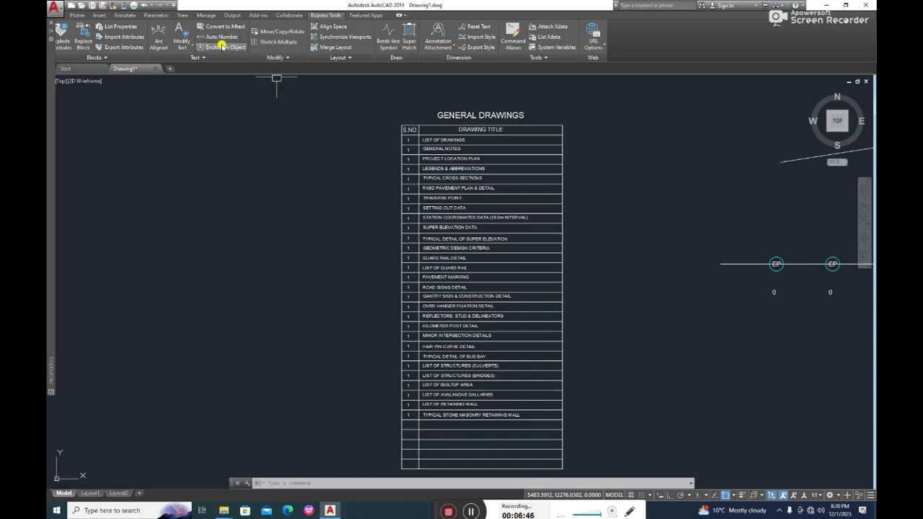
# Start TCOUNT and pick the S.NO. texts one by one from LIST OF DRAWINGS down to OVER HANGER FIXATION DETAIL.
pyautogui.click(300, 481)
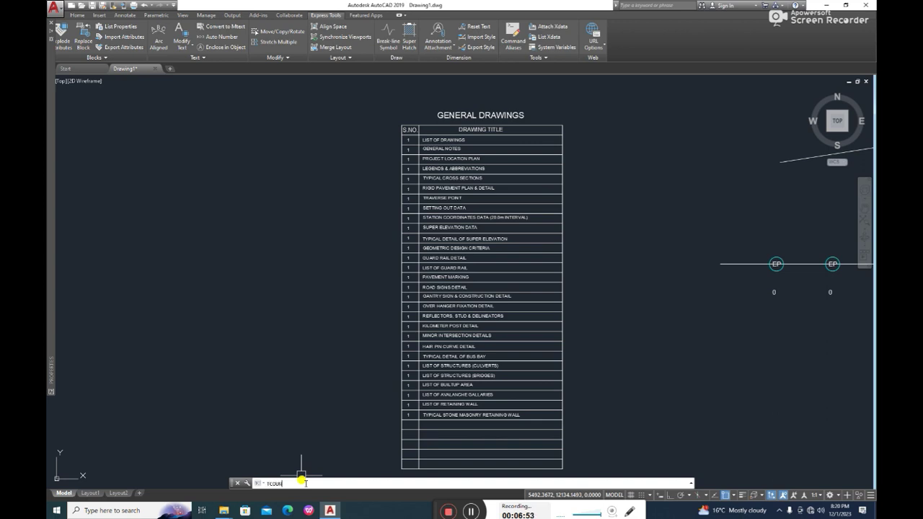
pyautogui.write('TCOUNT')
pyautogui.press('Return')
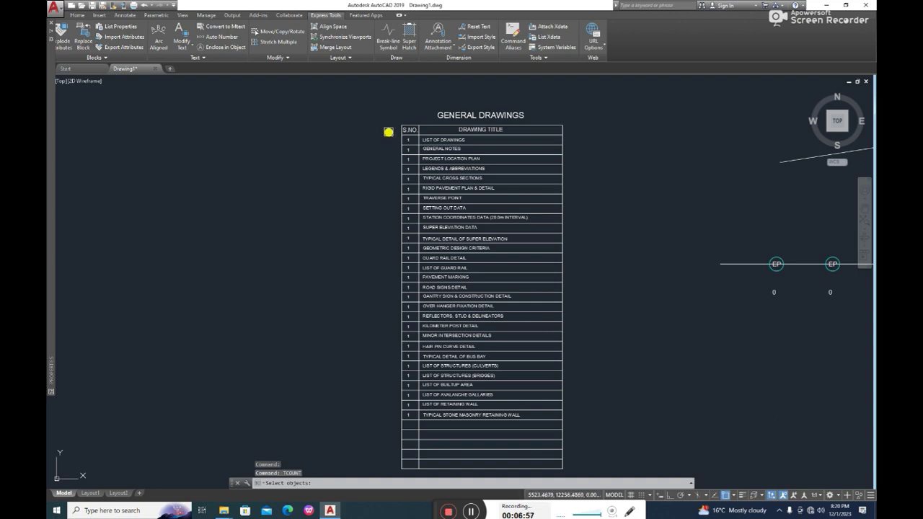
pyautogui.click(407, 139)
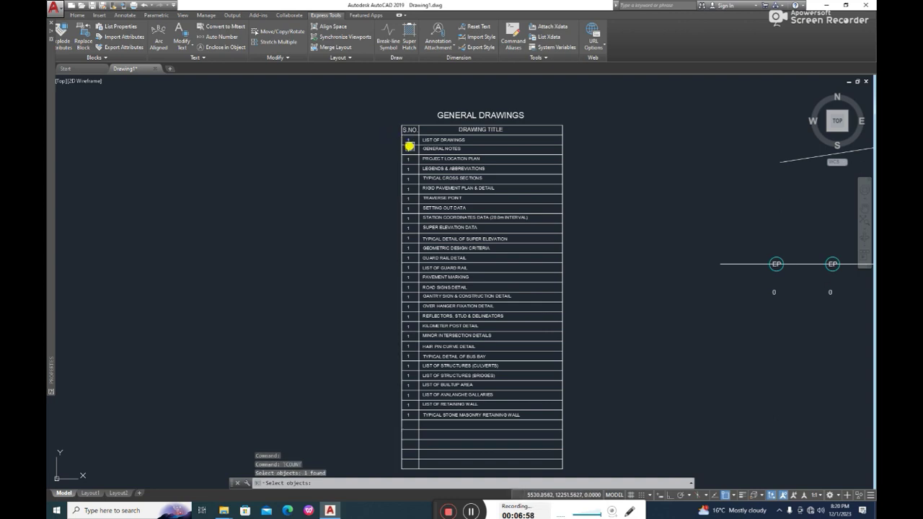
pyautogui.click(408, 149)
pyautogui.click(409, 159)
pyautogui.click(408, 168)
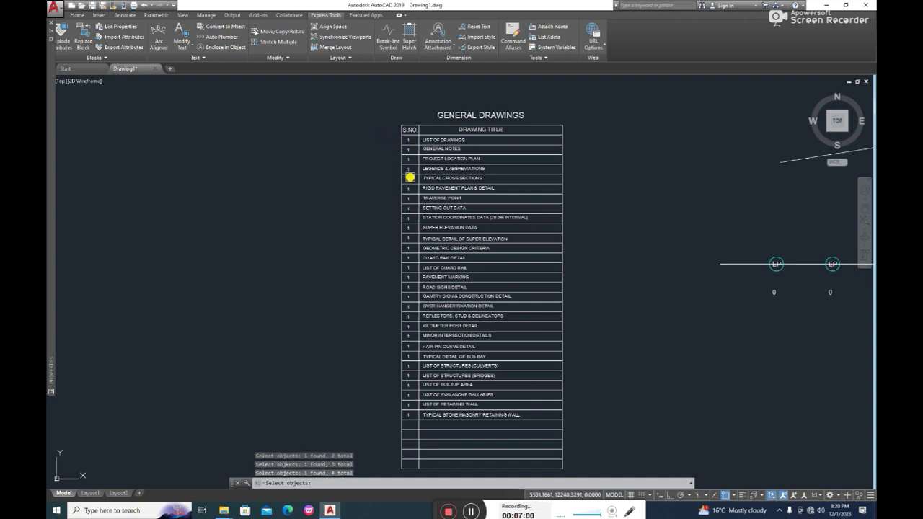
pyautogui.click(408, 178)
pyautogui.click(407, 188)
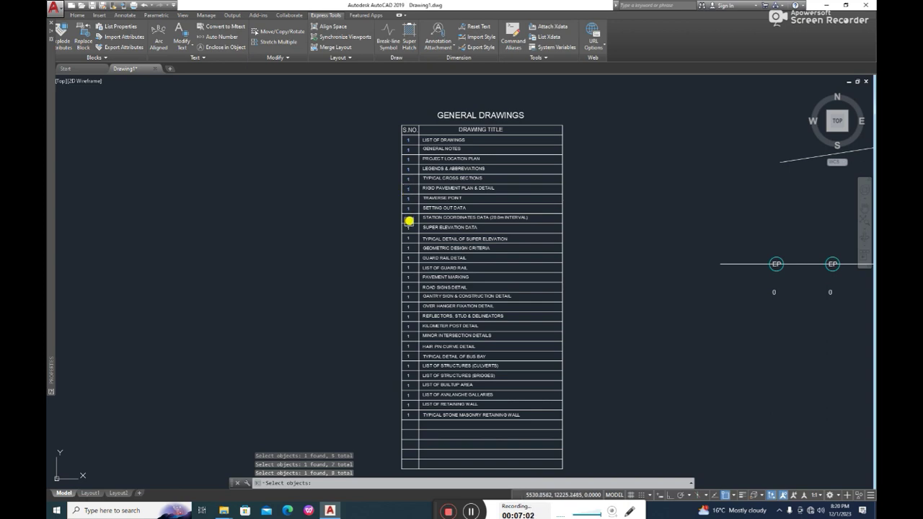
pyautogui.click(408, 227)
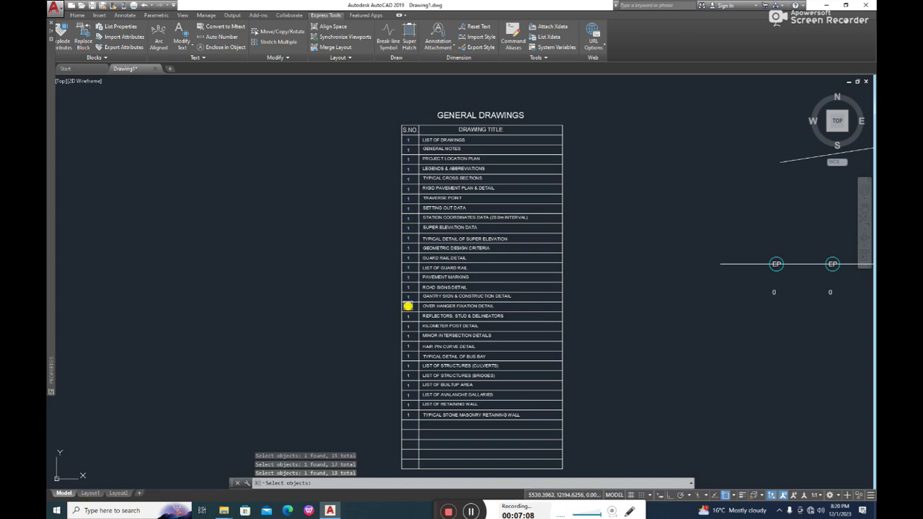
pyautogui.press('Return')
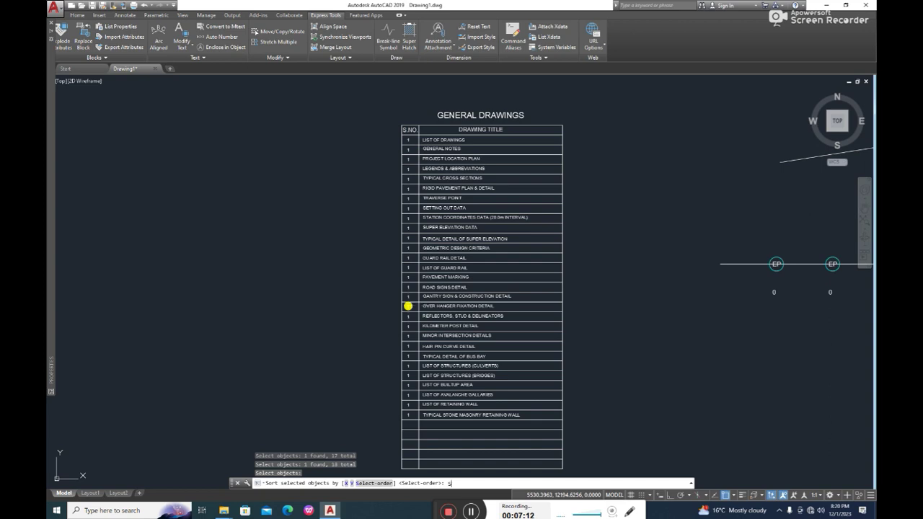
# Number the picked S.NO. texts by Select-order, with starting number and increment 101,1 and the Overwrite placement.
pyautogui.press('Return')
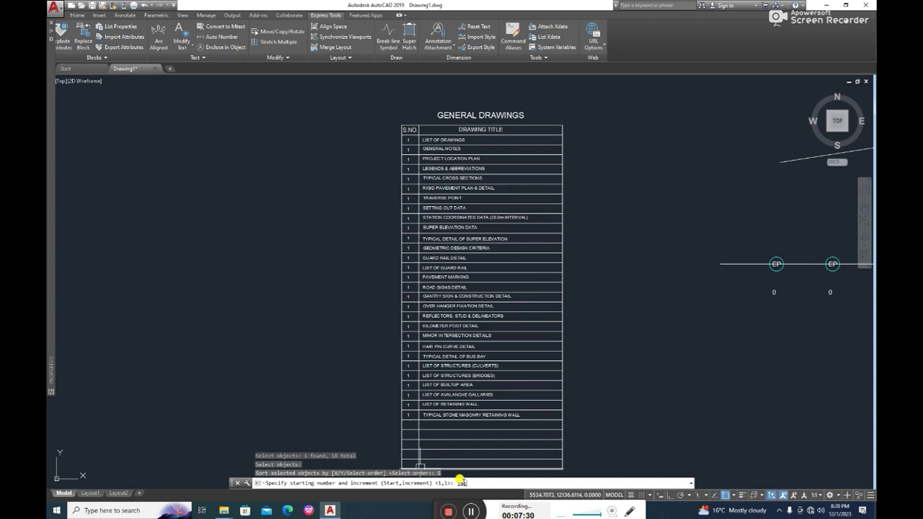
pyautogui.write(',1')
pyautogui.press('Return')
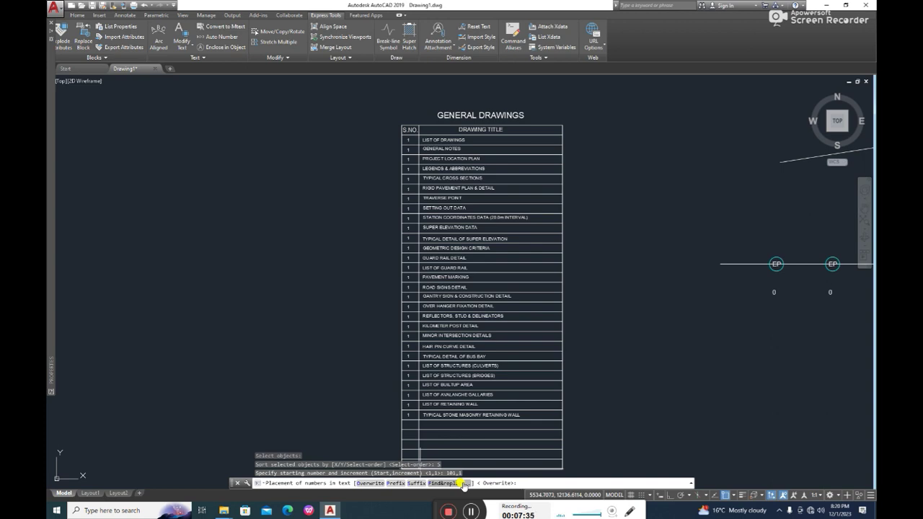
pyautogui.write('O')
pyautogui.press('Return')
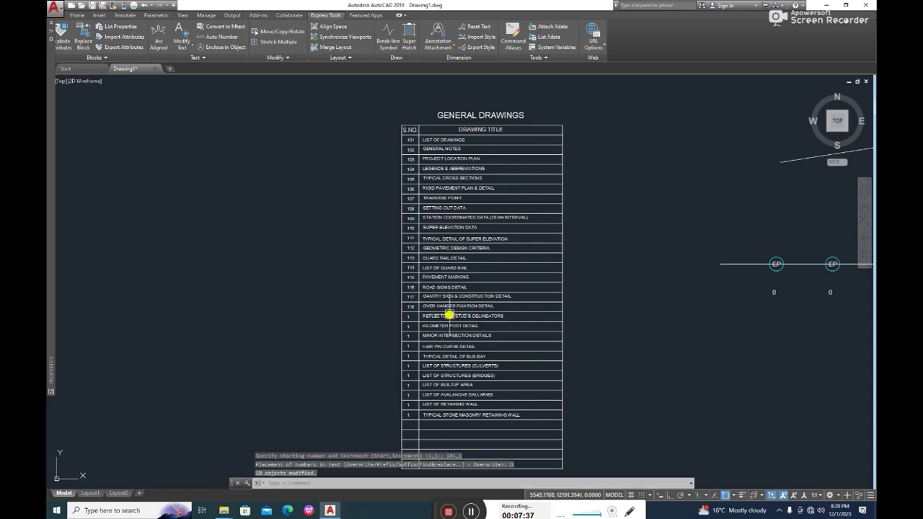
# Erase the serial number and the title in the REFLECTORS, STUD & DELINEATORS row.
pyautogui.scroll(2, 414, 152)
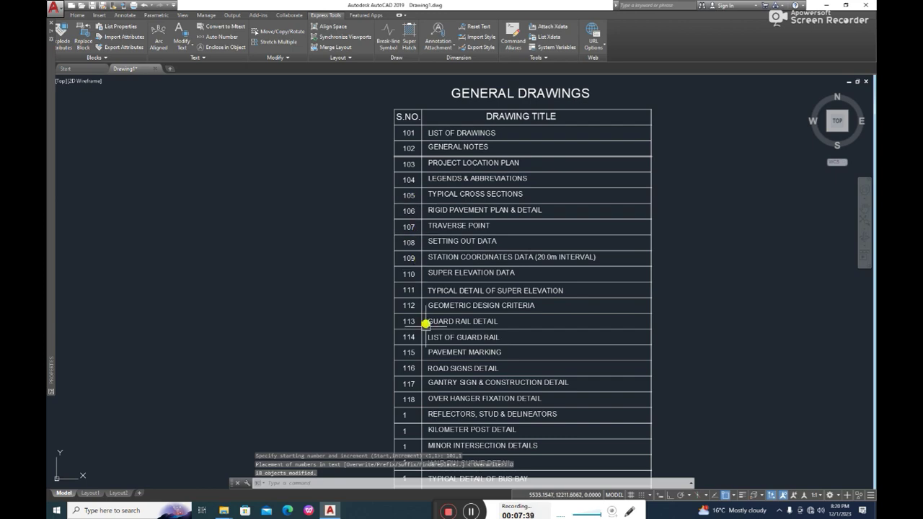
pyautogui.moveTo(430, 390); pyautogui.dragTo(428, 303, button='middle')
pyautogui.scroll(-3, 436, 404)
pyautogui.scroll(3, 428, 351)
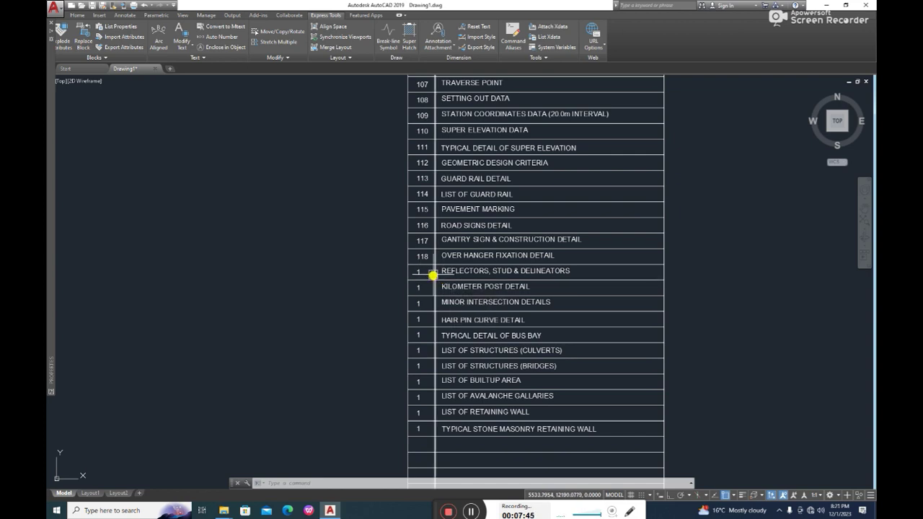
pyautogui.doubleClick(419, 272)
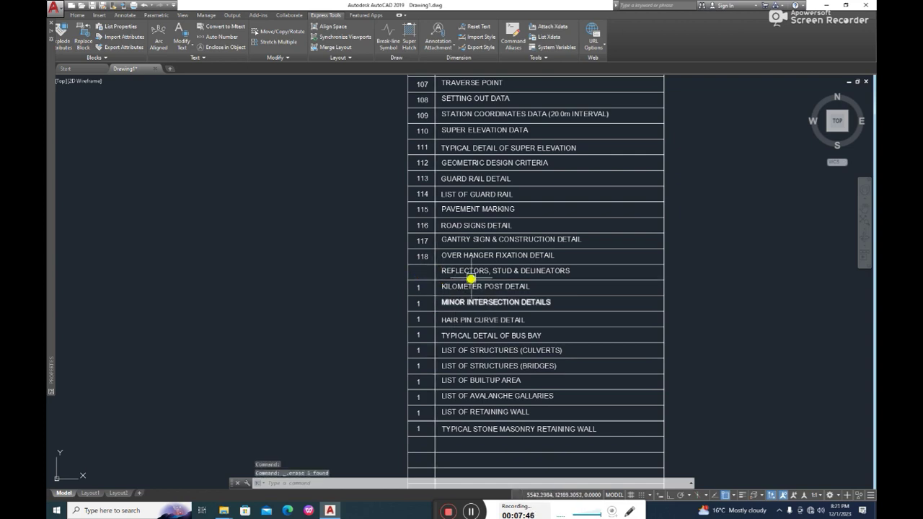
pyautogui.click(473, 274)
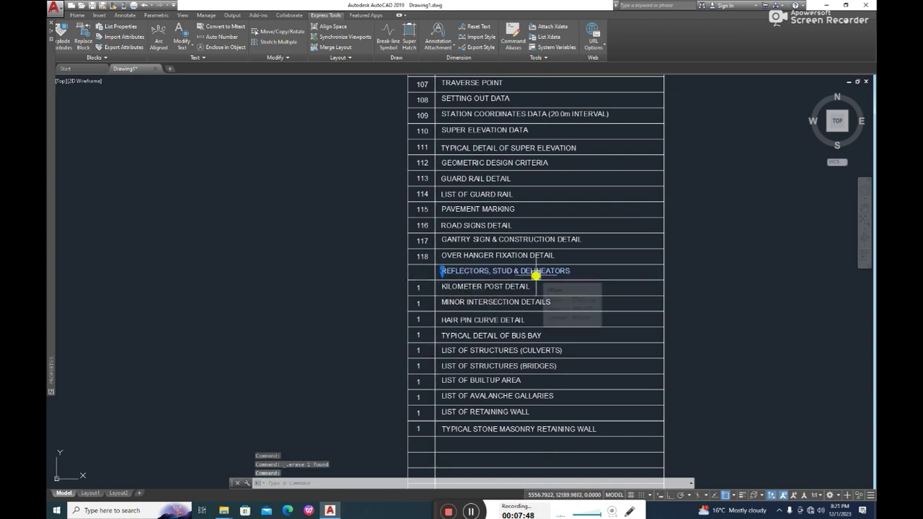
pyautogui.press('Delete')
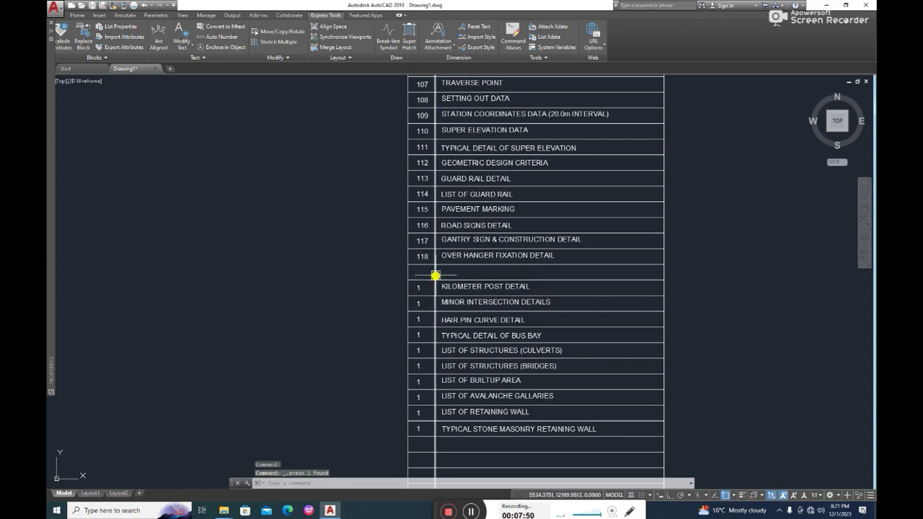
# Trim the column divider line out of the emptied row below OVER HANGER FIXATION DETAIL.
pyautogui.write('tr')
pyautogui.press('Return')
pyautogui.click(509, 288)
pyautogui.press('Return')
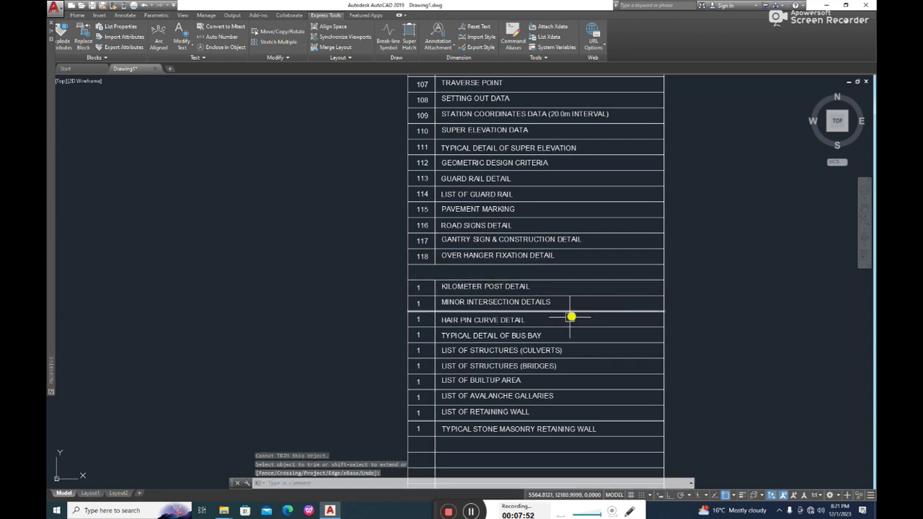
# Start Auto Number and pick the ten S.NO. texts in order from KILOMETER POST DETAIL down to TYPICAL STONE MASONRY RETAINING WALL.
pyautogui.moveTo(433, 296); pyautogui.dragTo(436, 261, button='middle')
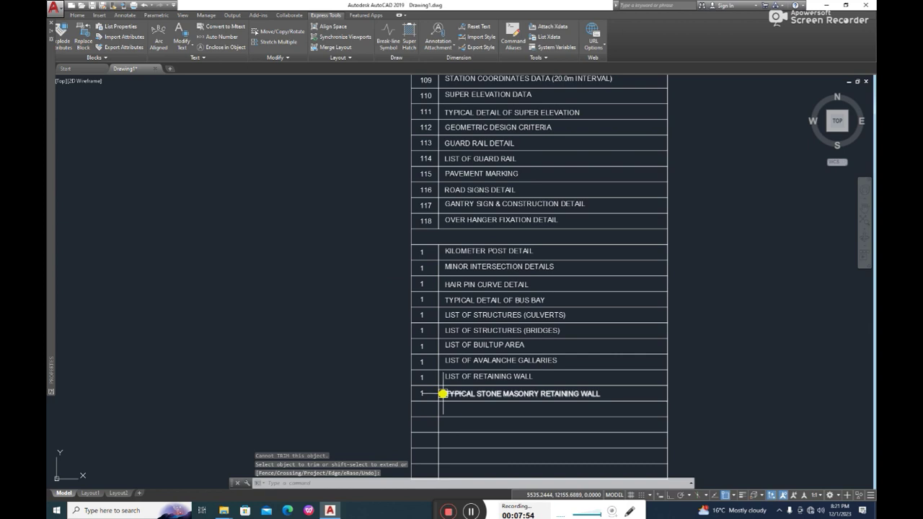
pyautogui.click(352, 482)
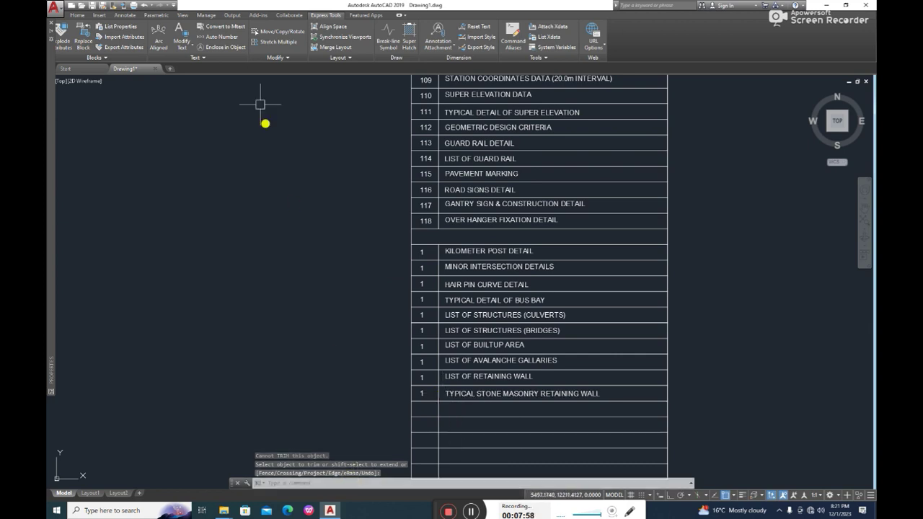
pyautogui.click(217, 37)
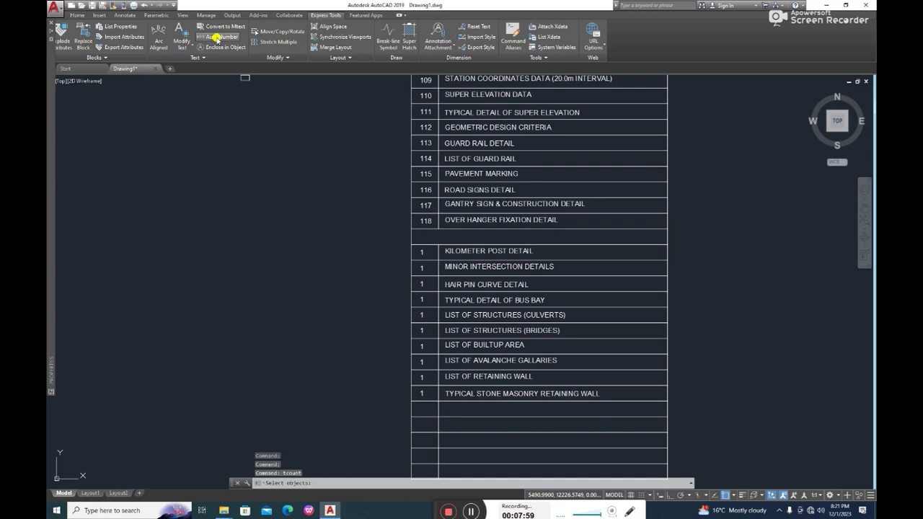
pyautogui.click(422, 251)
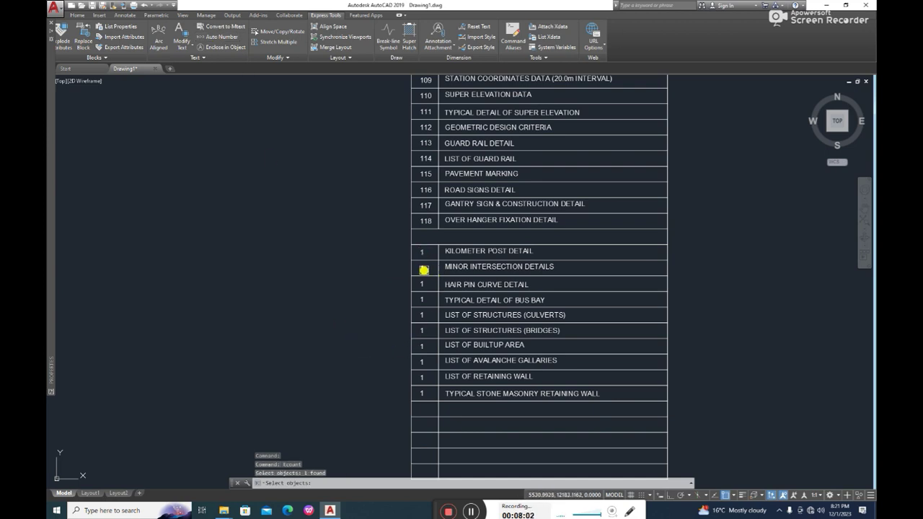
pyautogui.click(422, 266)
pyautogui.click(422, 284)
pyautogui.click(423, 299)
pyautogui.click(423, 315)
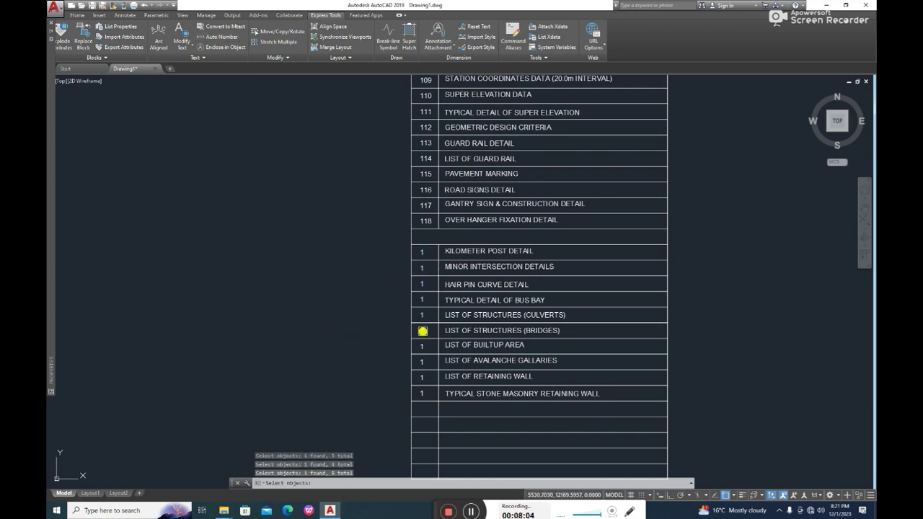
pyautogui.click(421, 330)
pyautogui.click(421, 346)
pyautogui.click(421, 361)
pyautogui.click(421, 376)
pyautogui.click(421, 393)
pyautogui.press('Return')
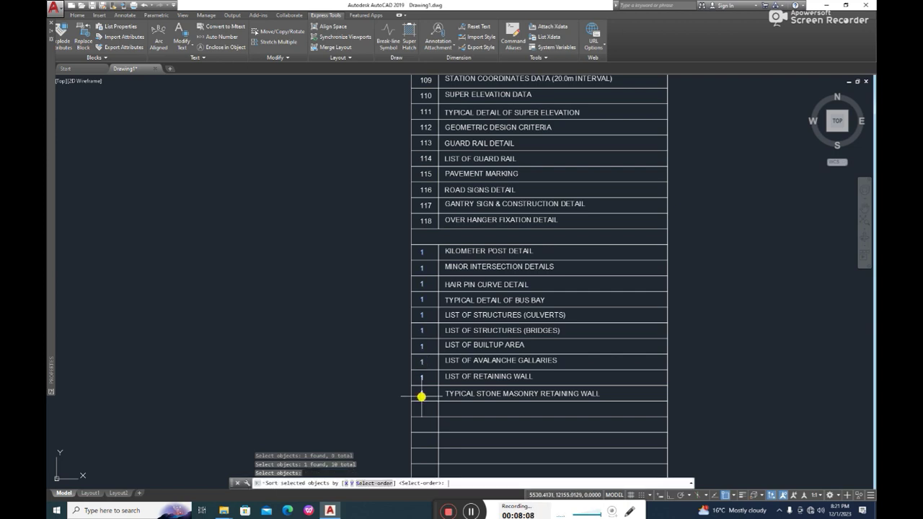
# Number the ten picked texts by Select-order, with starting number and increment 301,1 and the Overwrite placement.
pyautogui.press('Return')
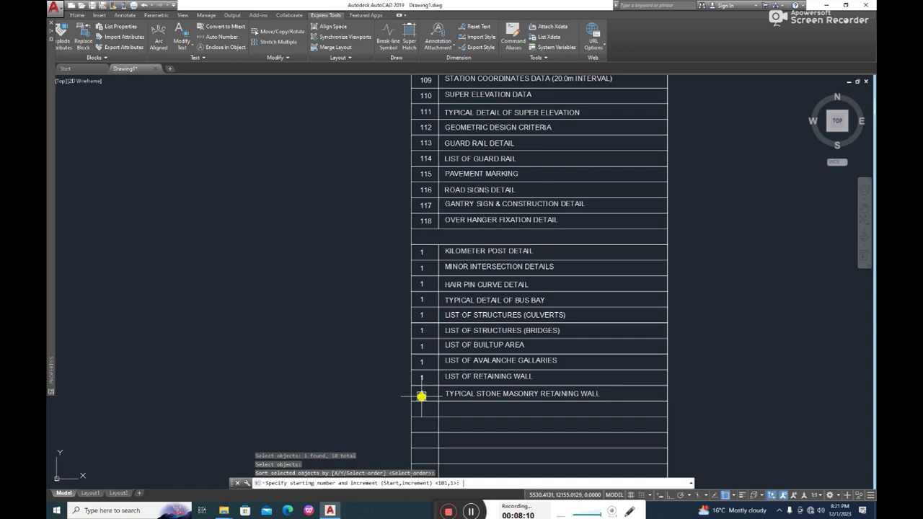
pyautogui.write('205')
pyautogui.press('BackSpace')
pyautogui.write('301,1')
pyautogui.press('Return')
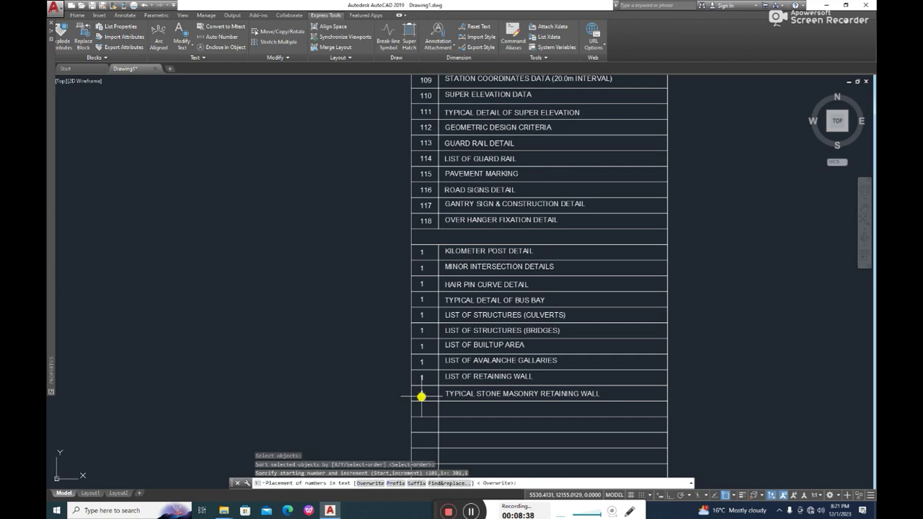
pyautogui.write('O')
pyautogui.press('Return')
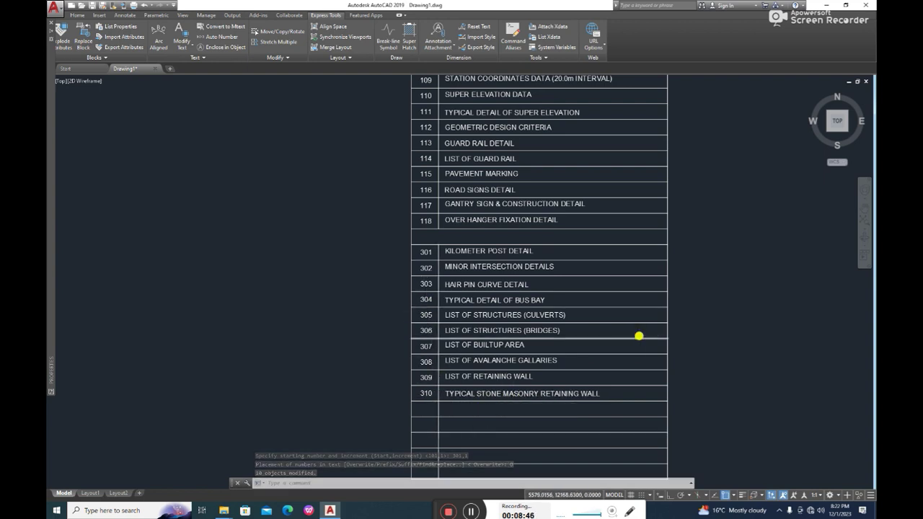
pyautogui.scroll(-3, 591, 336)
pyautogui.moveTo(532, 339)
pyautogui.mouseDown(button='middle')
pyautogui.moveTo(553, 335)
pyautogui.moveTo(485, 354)
pyautogui.mouseUp(button='middle')
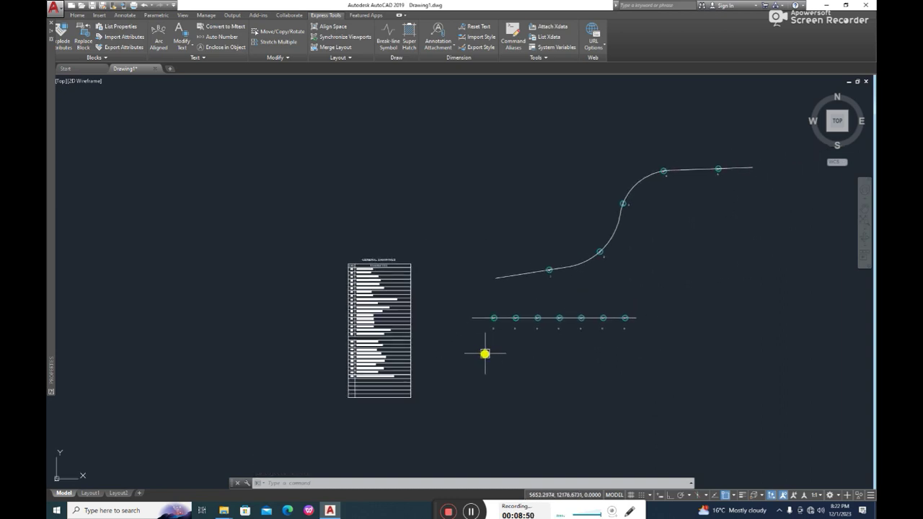